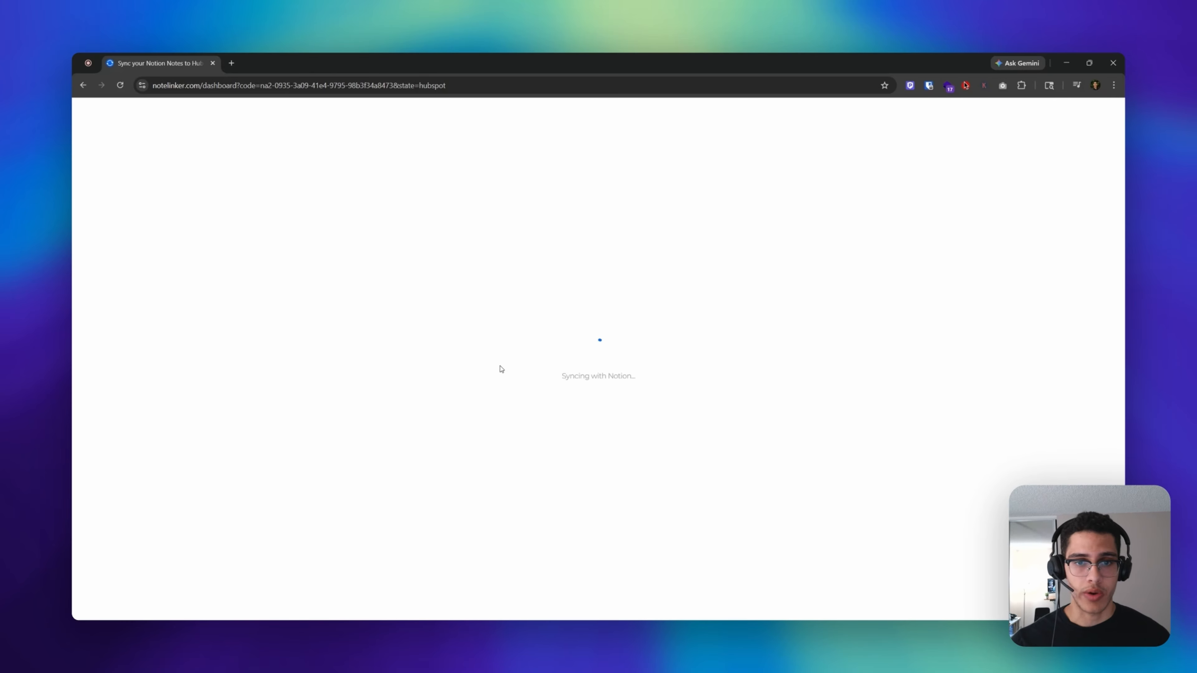
- Open the Get Started guide once the 'Syncing with Notion…' loader finishes
{"action": "left_click", "coordinate": [286, 216]}
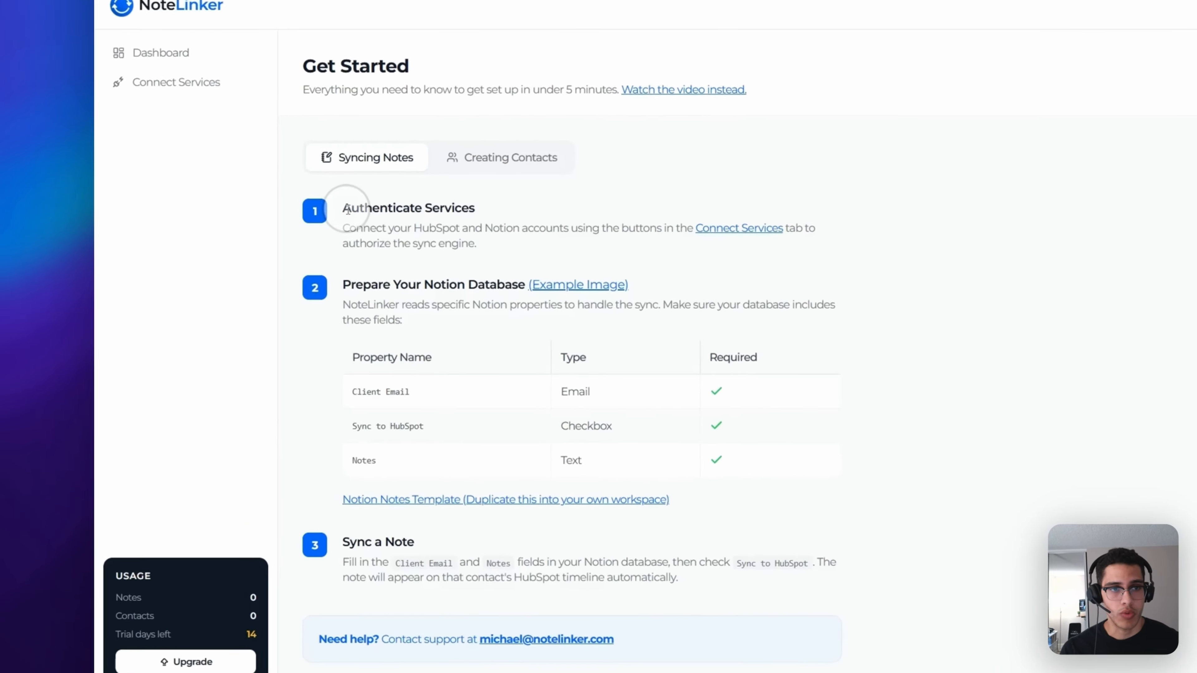
- Read the Authenticate Services and Sync a Note step headings in the guide
{"action": "left_click_drag", "start_coordinate": [240, 250], "coordinate": [469, 278]}
{"action": "left_click_drag", "start_coordinate": [338, 571], "coordinate": [412, 572]}
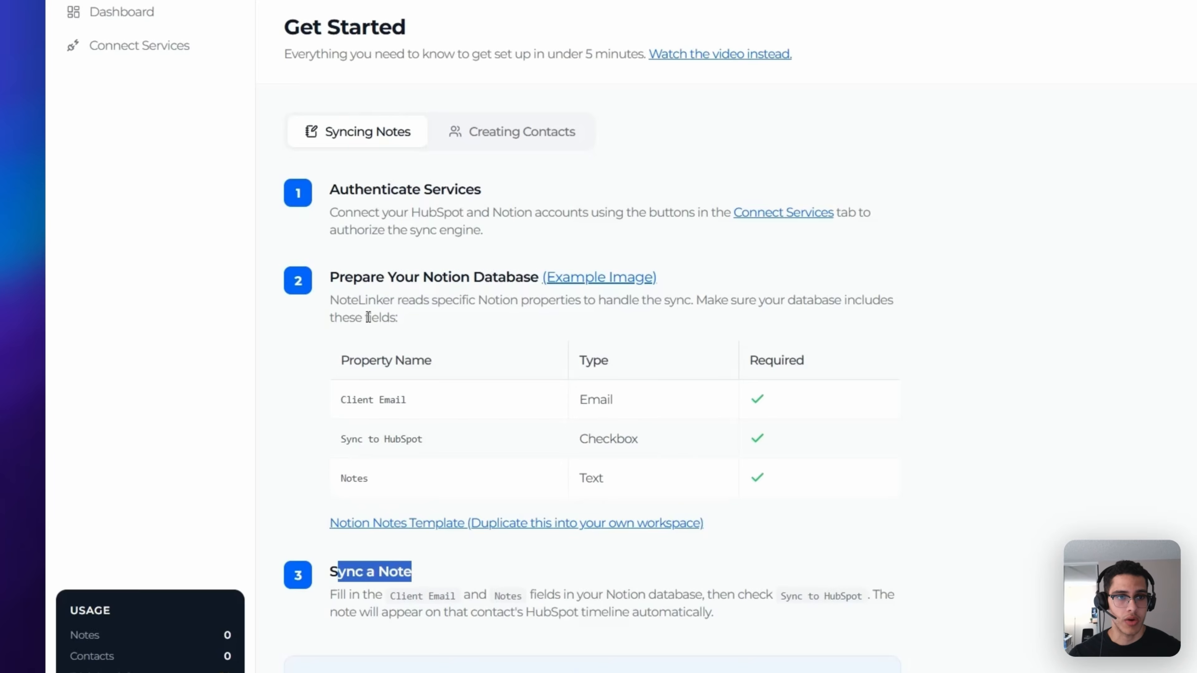
{"action": "left_click", "coordinate": [382, 280]}
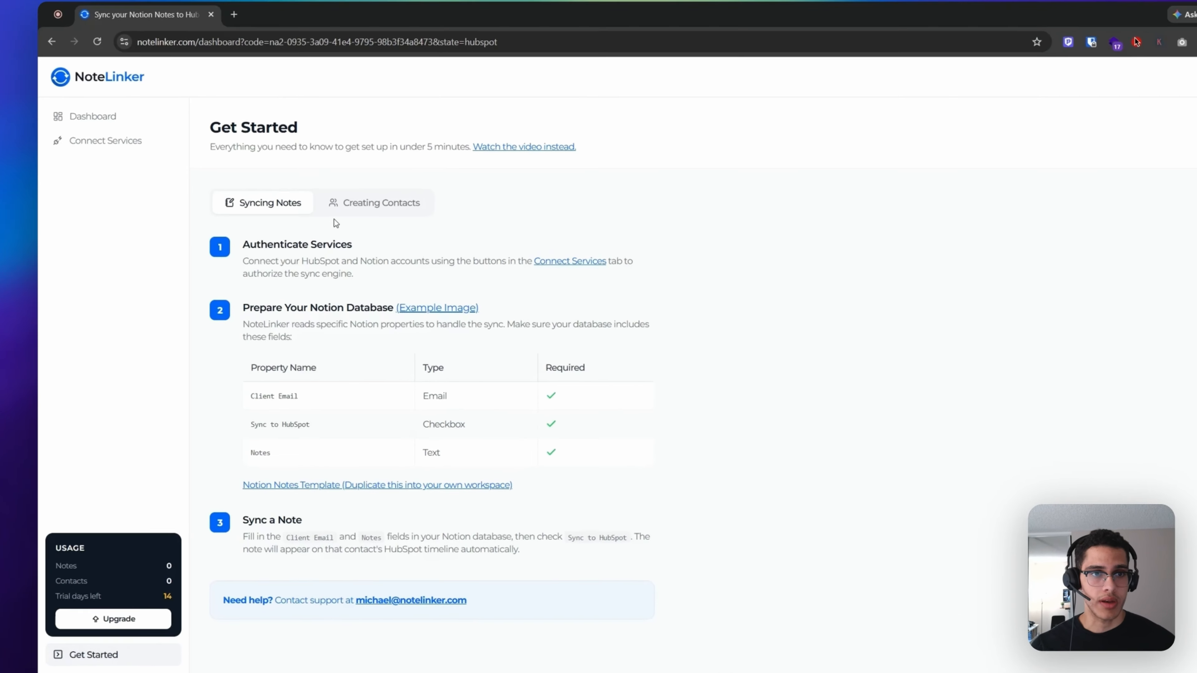
- Compare the Creating Contacts requirements with Syncing Notes, ending on the Syncing Notes tab
{"action": "left_click", "coordinate": [313, 221]}
{"action": "left_click", "coordinate": [279, 222]}
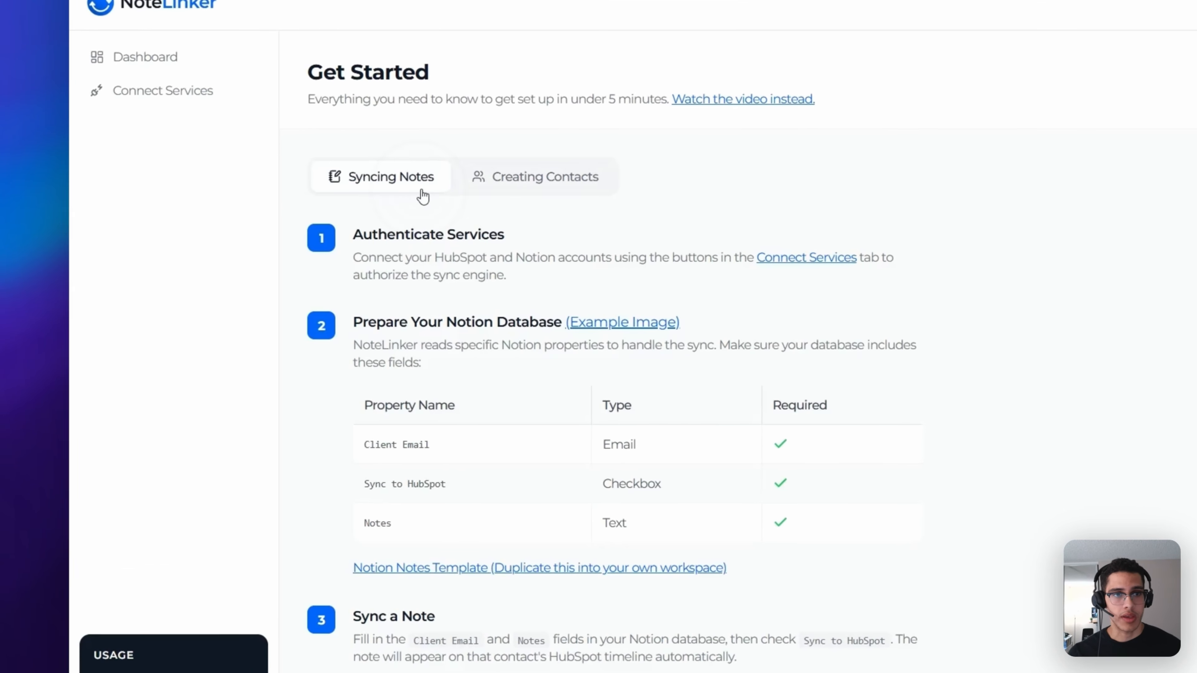
{"action": "left_click", "coordinate": [519, 193]}
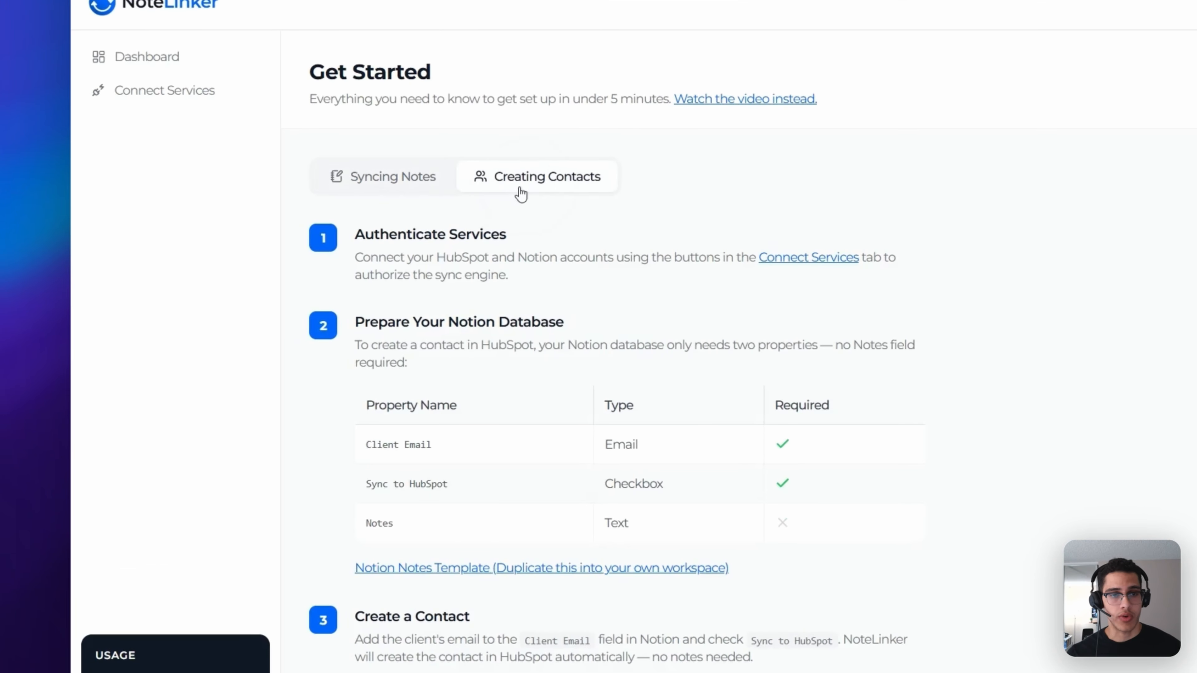
{"action": "left_click", "coordinate": [414, 189]}
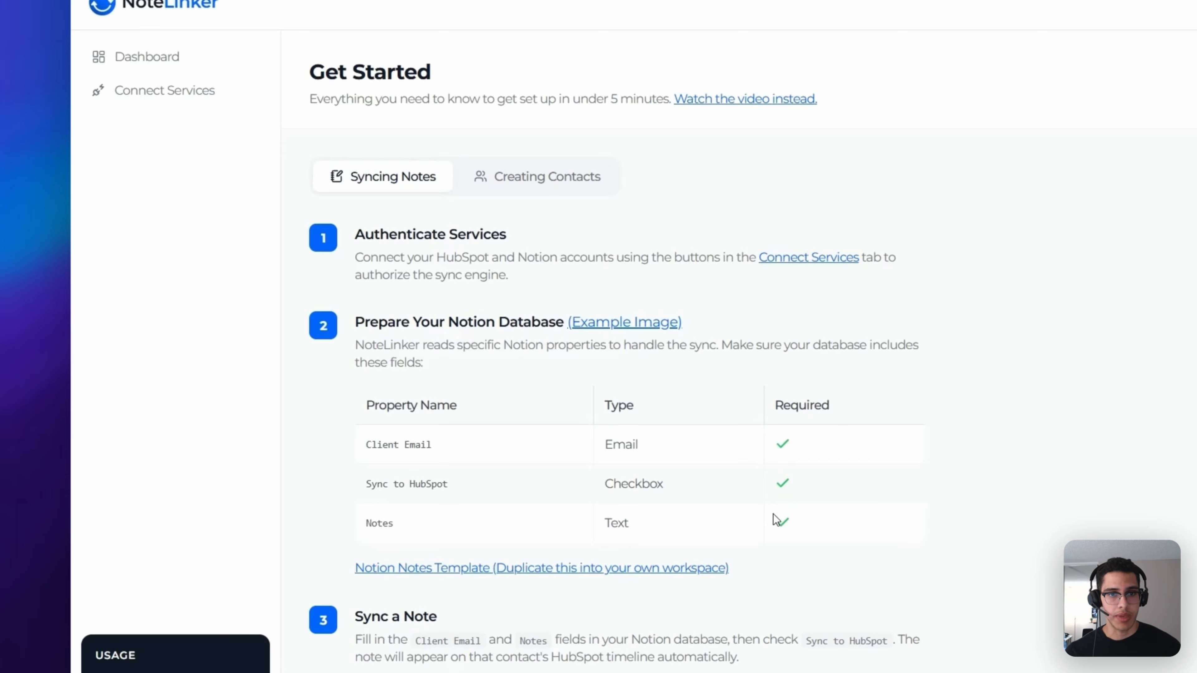
{"action": "left_click", "coordinate": [546, 191]}
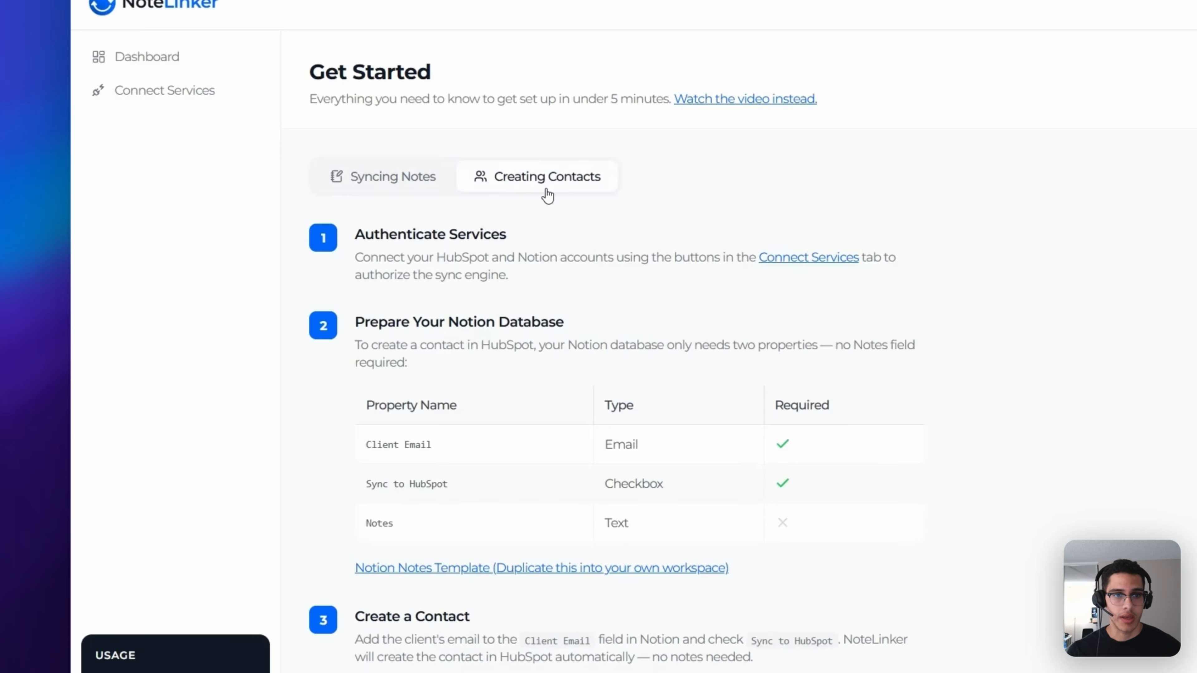
{"action": "left_click", "coordinate": [414, 177]}
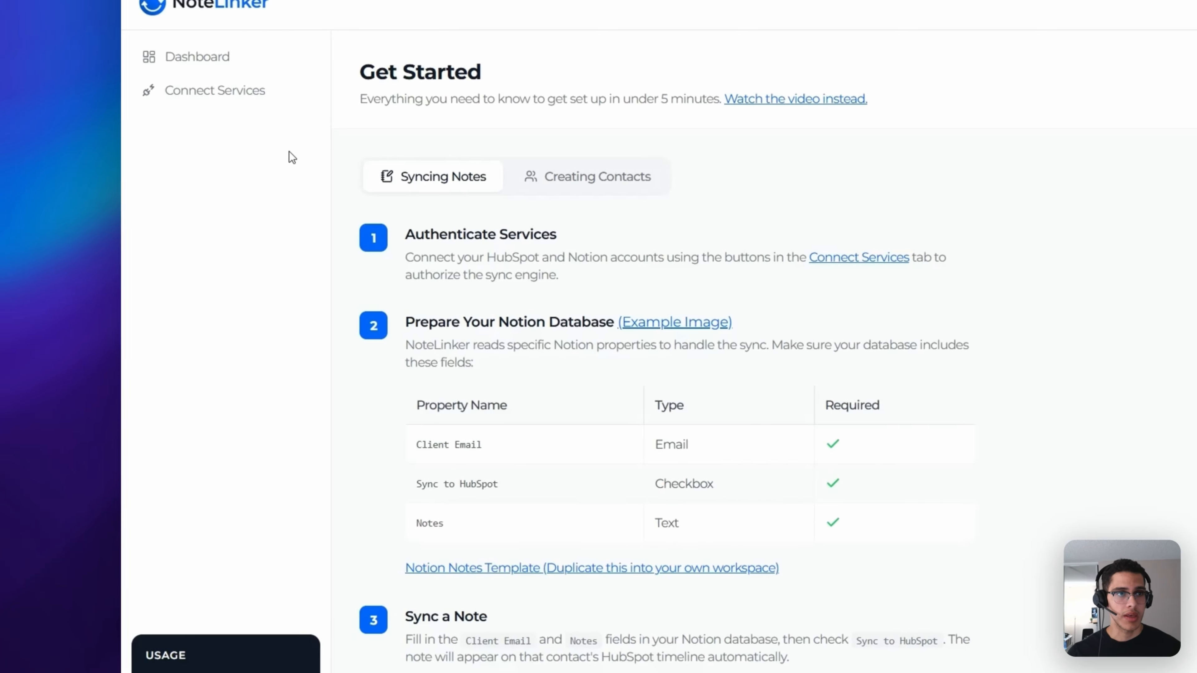
- Go to NoteLinker's Connect Services page and read the Notion connection description
{"action": "left_click", "coordinate": [234, 102]}
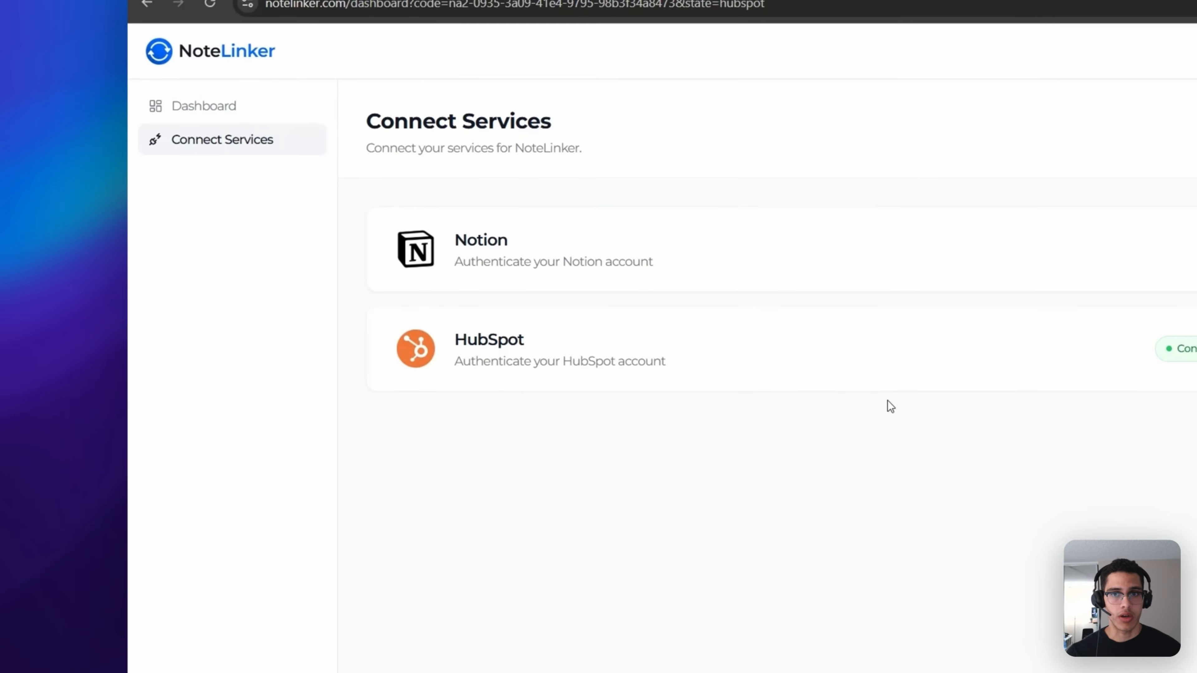
{"action": "left_click_drag", "start_coordinate": [482, 243], "coordinate": [660, 286]}
{"action": "left_click", "coordinate": [637, 402]}
- Search for notion in a new tab, log in, and add a new private database
{"action": "left_click", "coordinate": [261, 43]}
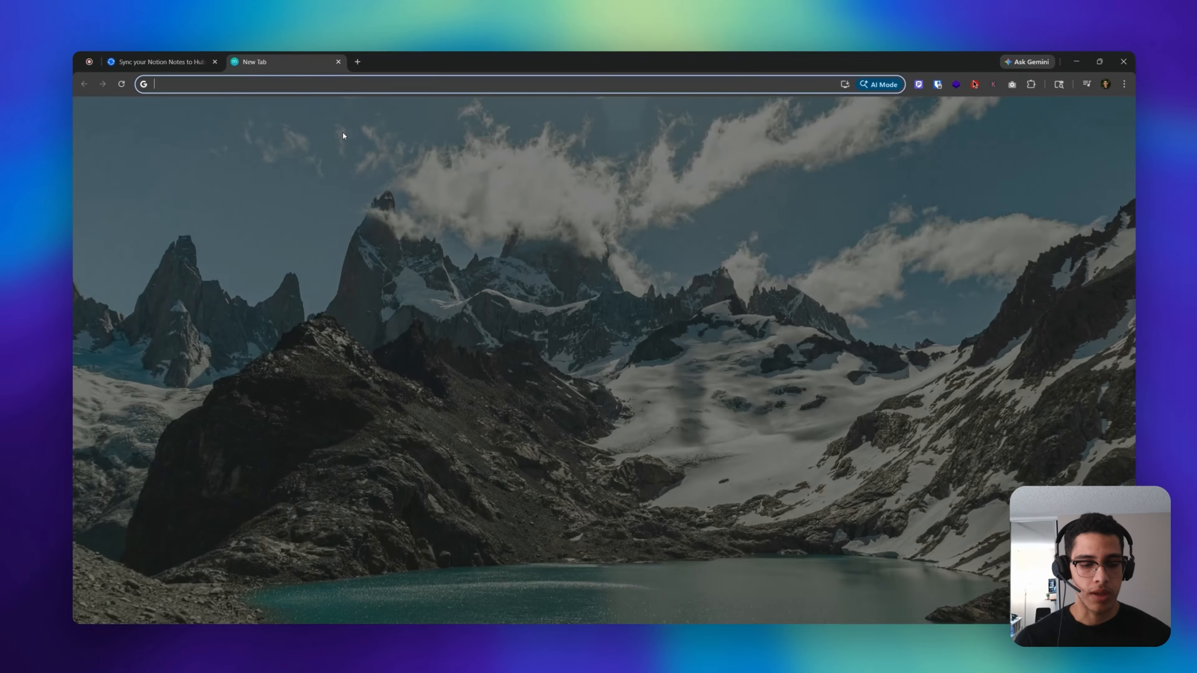
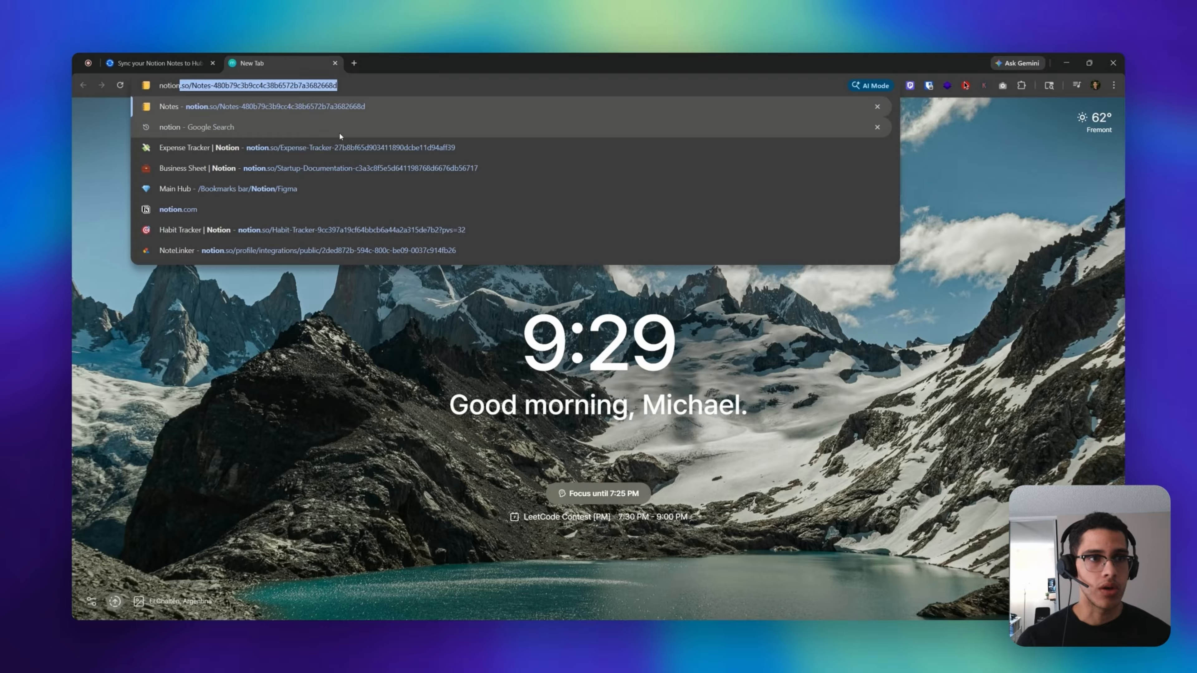
{"action": "left_click", "coordinate": [339, 133]}
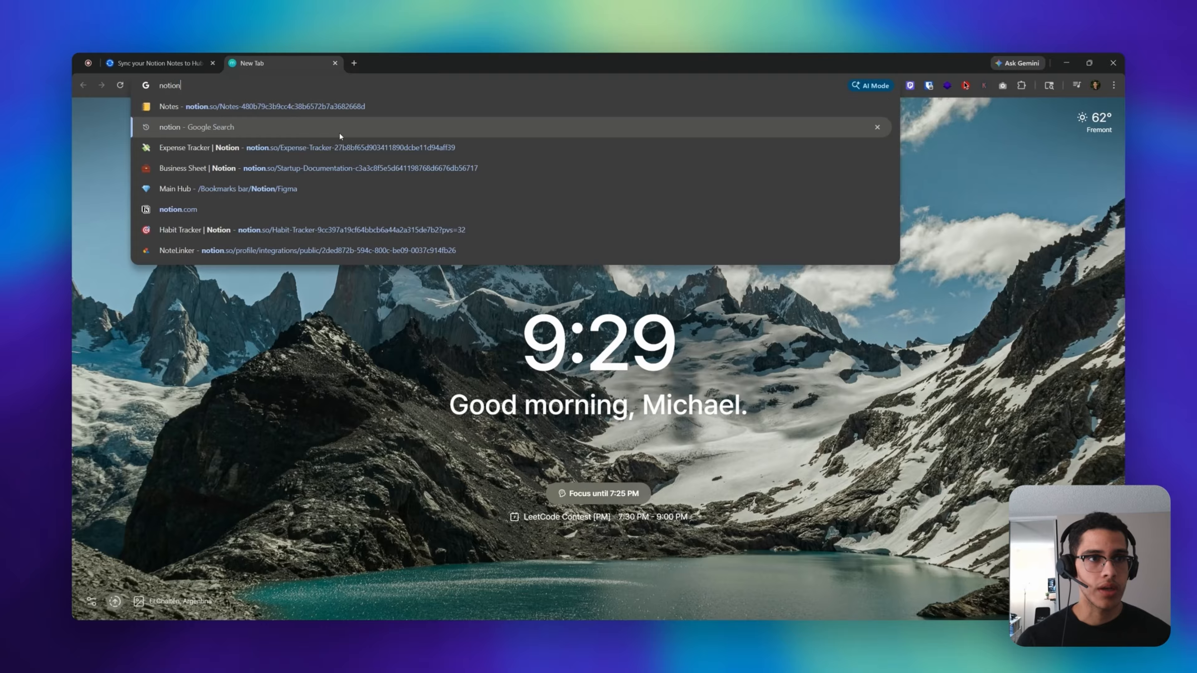
{"action": "left_click", "coordinate": [247, 209]}
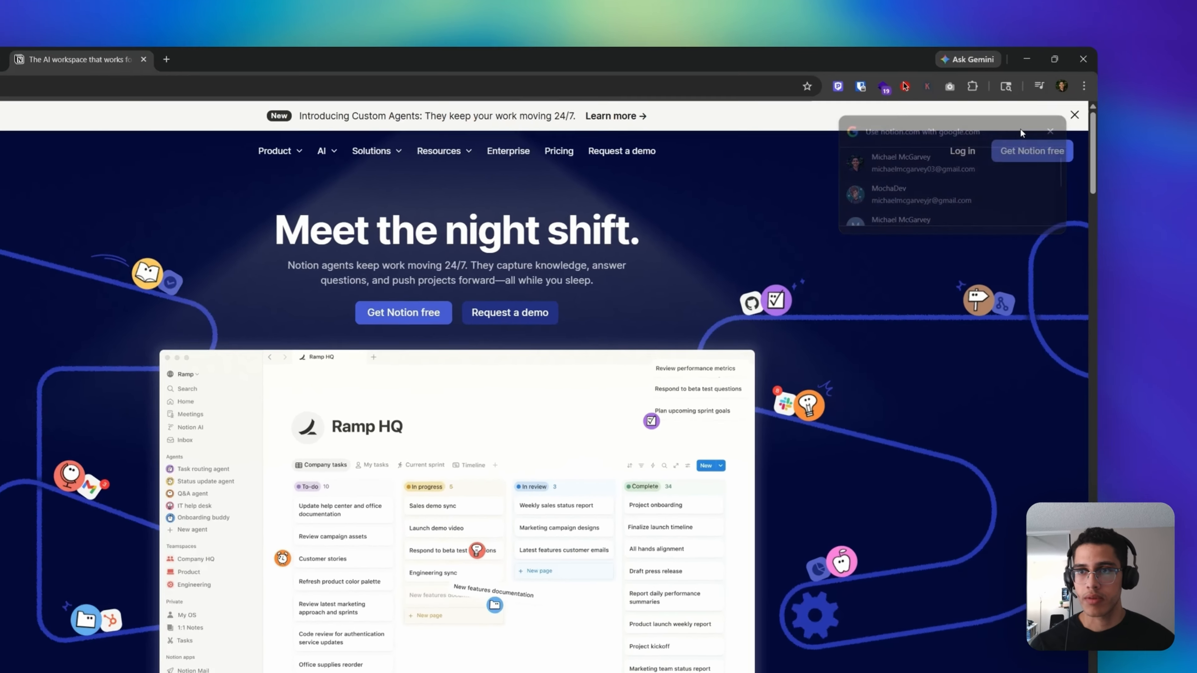
{"action": "left_click", "coordinate": [1015, 147]}
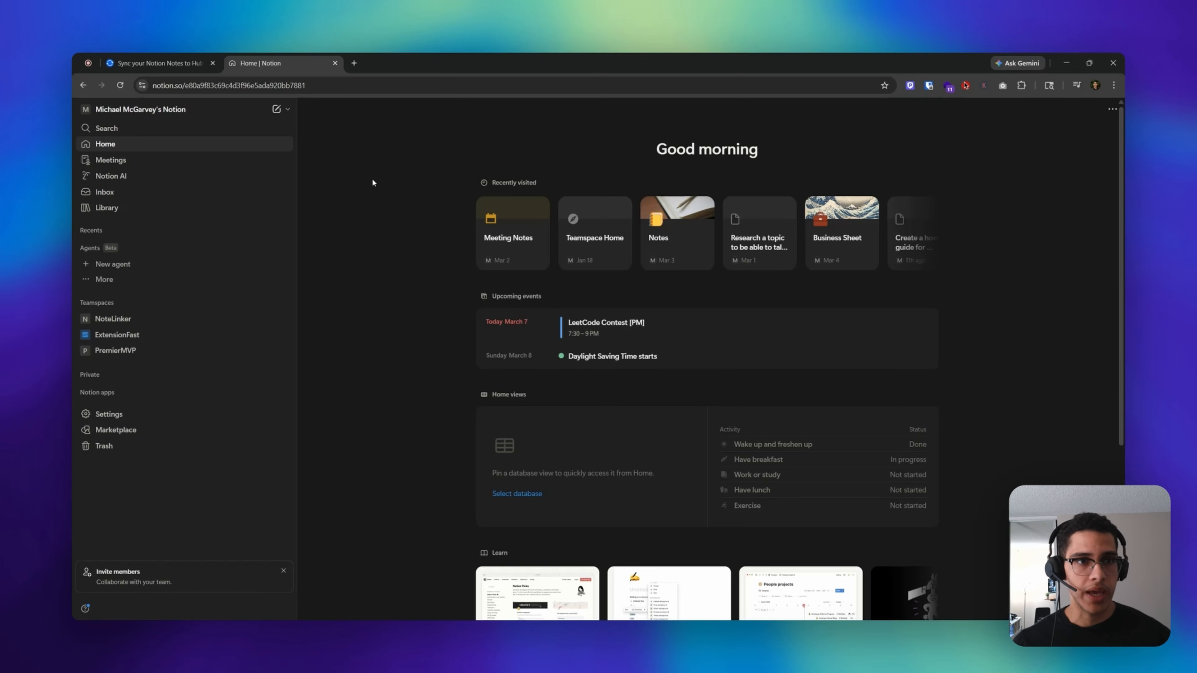
{"action": "left_click", "coordinate": [288, 110]}
{"action": "left_click", "coordinate": [306, 145]}
- Title the empty database 'Client contact creation' and add an Email column named 'Client email'
{"action": "left_click", "coordinate": [422, 188]}
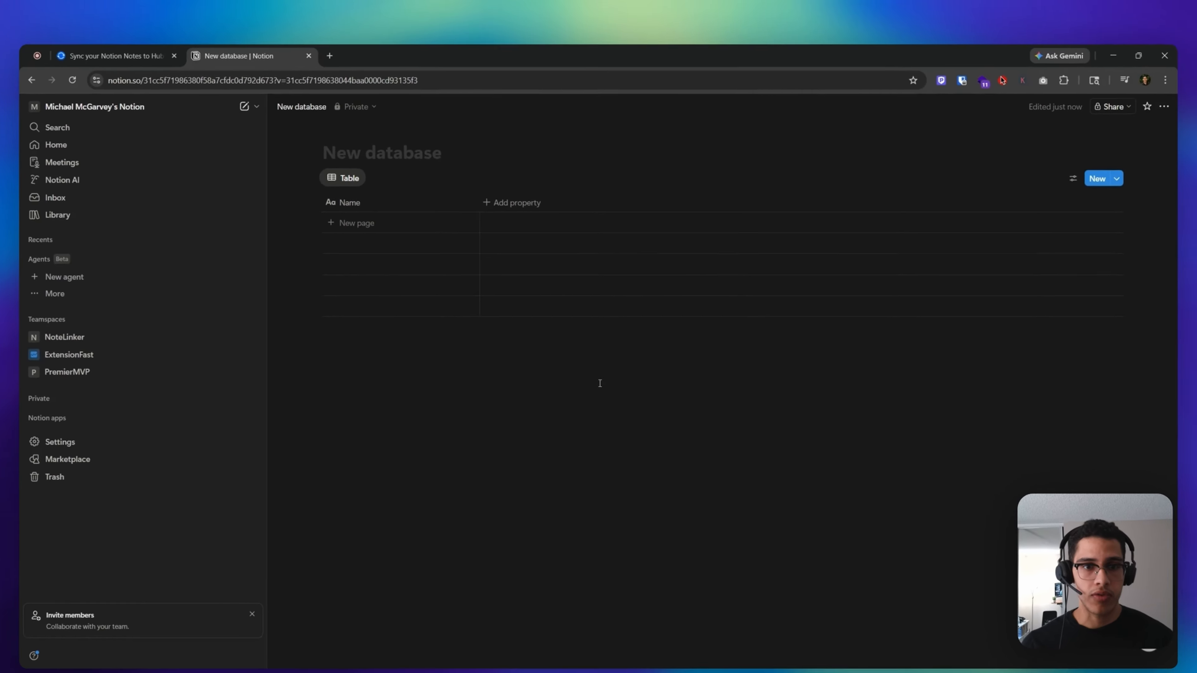
{"action": "type", "text": "Client"}
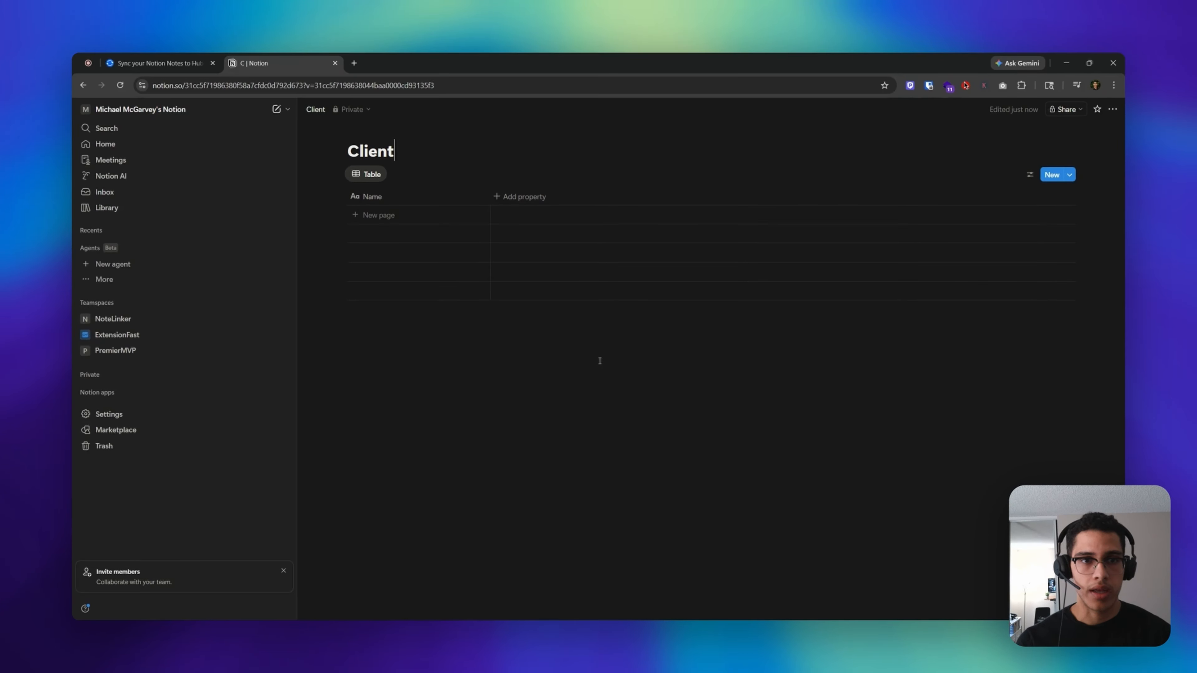
{"action": "type", "text": " contact creation"}
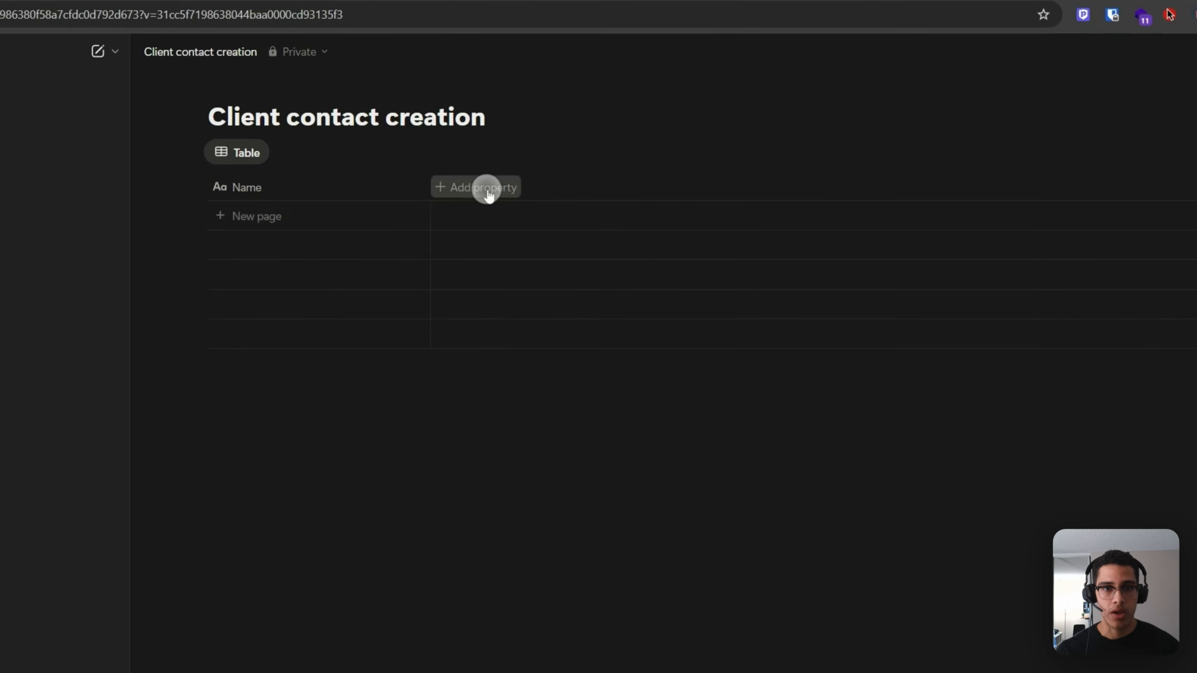
{"action": "left_click", "coordinate": [521, 196]}
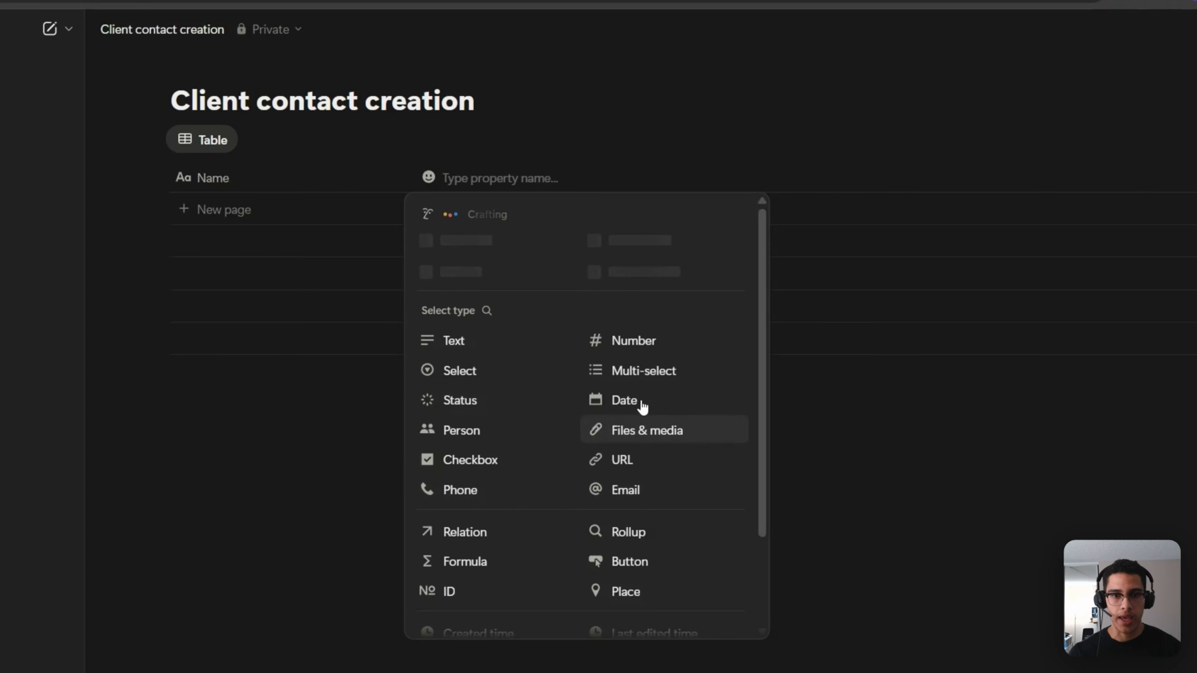
{"action": "left_click", "coordinate": [603, 488]}
{"action": "left_click", "coordinate": [500, 178]}
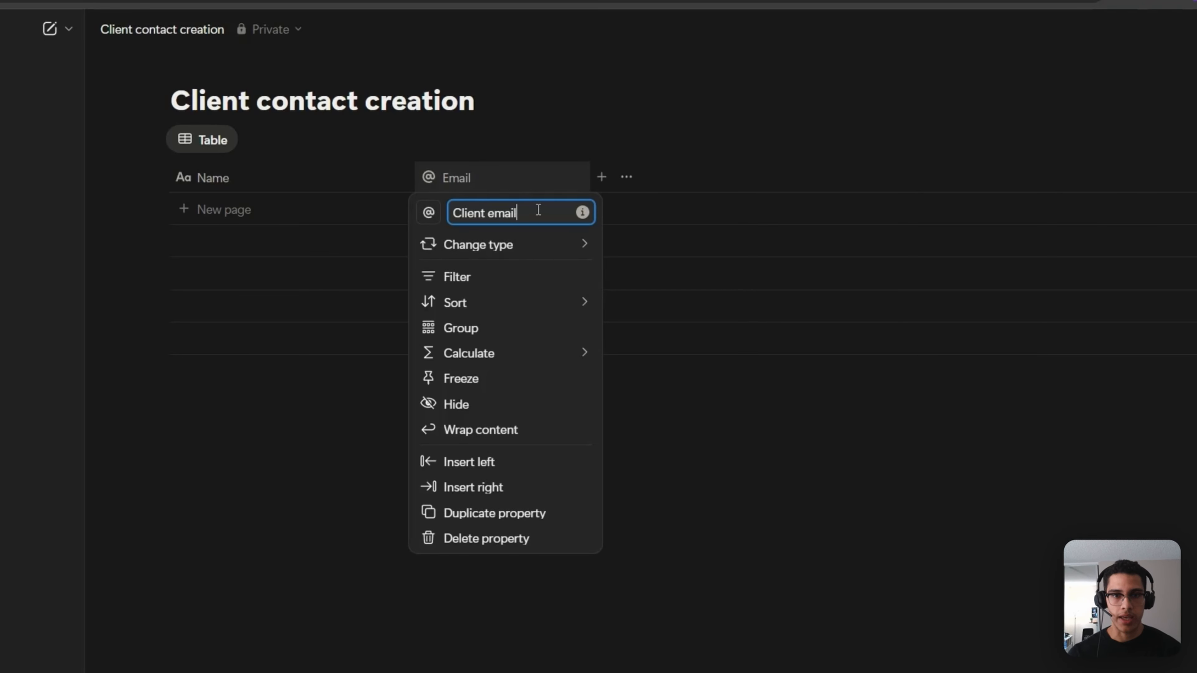
{"action": "type", "text": "Client email"}
{"action": "left_click", "coordinate": [690, 409]}
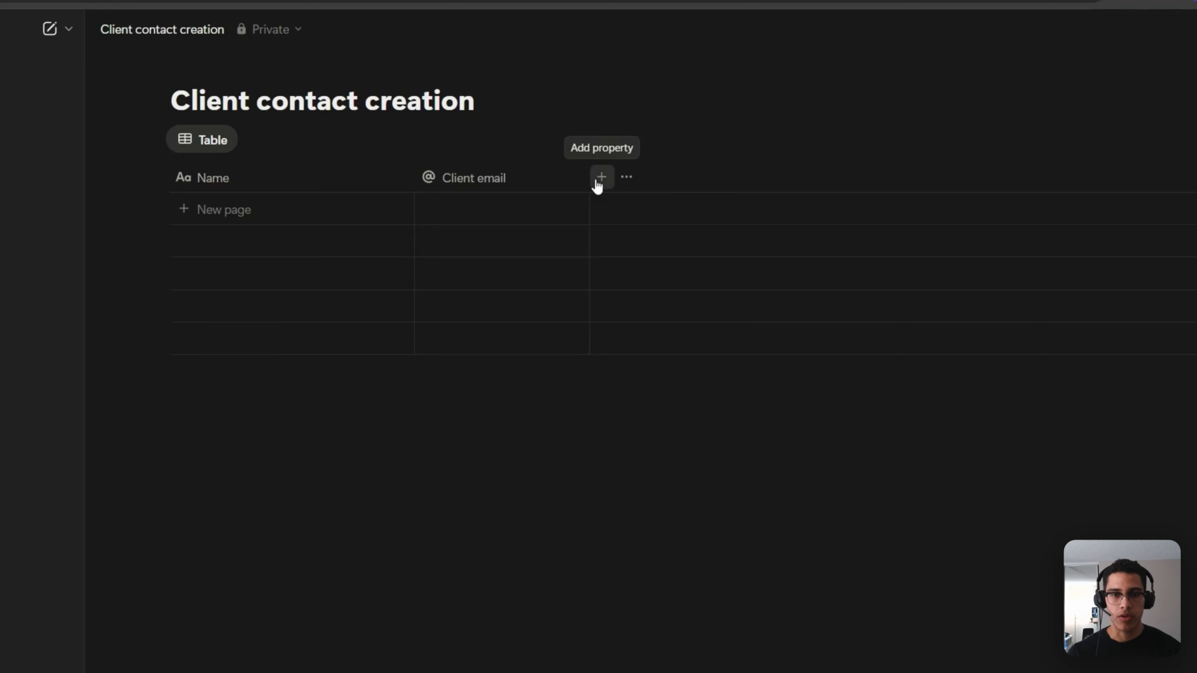
- Add a Checkbox column named 'Sync to HubSpot' to the table
{"action": "left_click", "coordinate": [598, 179]}
{"action": "left_click", "coordinate": [681, 466]}
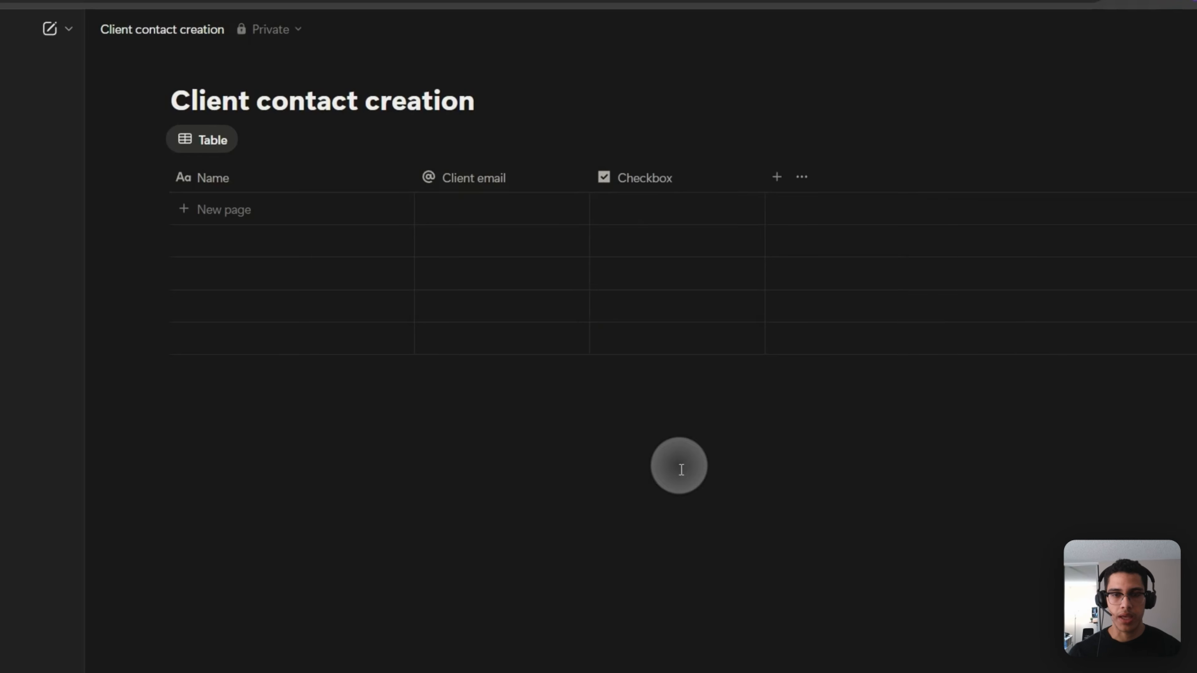
{"action": "left_click", "coordinate": [670, 182]}
{"action": "left_click", "coordinate": [715, 213]}
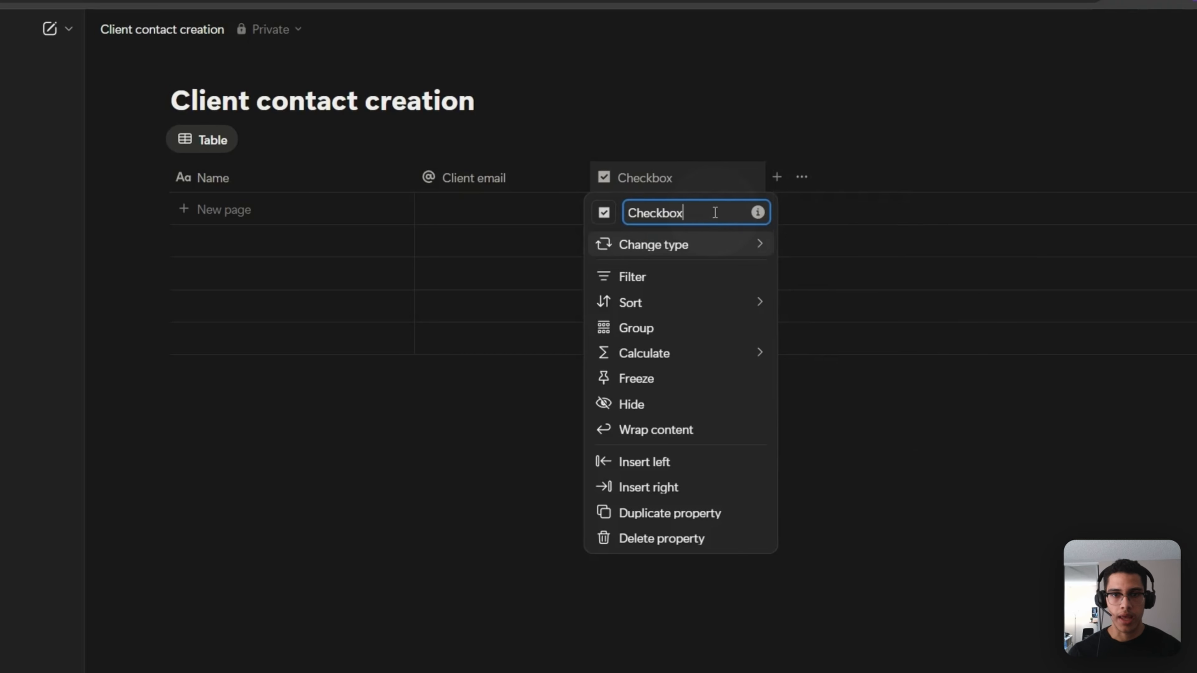
{"action": "key", "text": "ctrl+a"}
{"action": "type", "text": "S"}
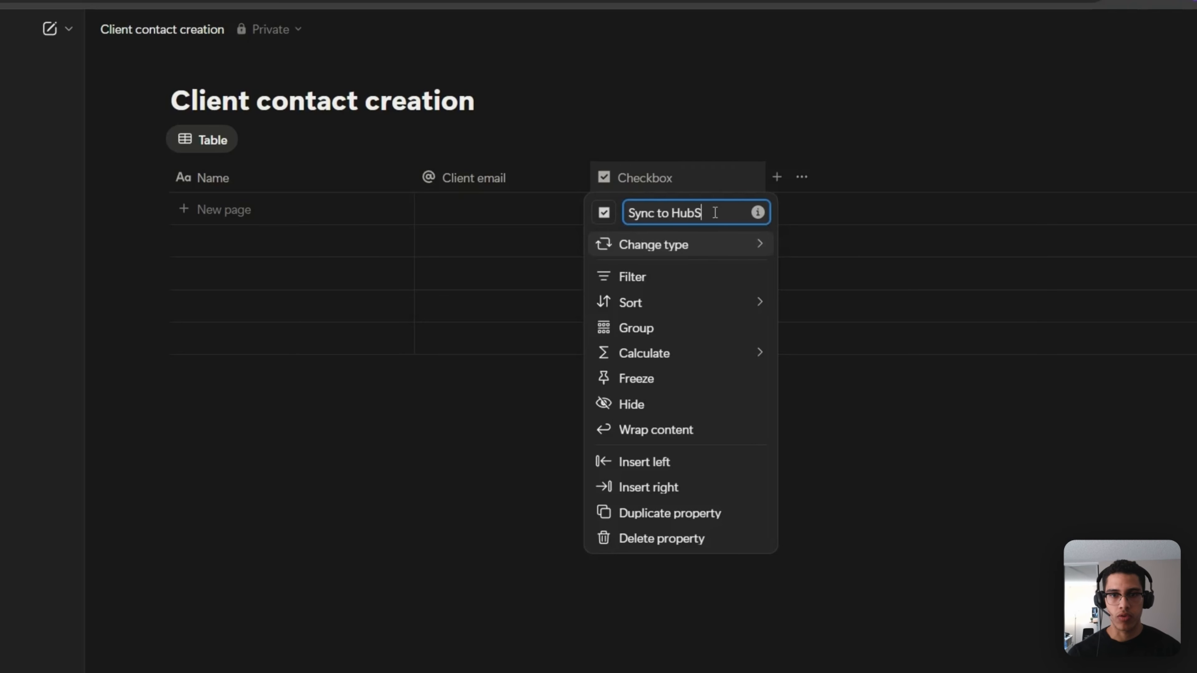
{"action": "left_click", "coordinate": [890, 440]}
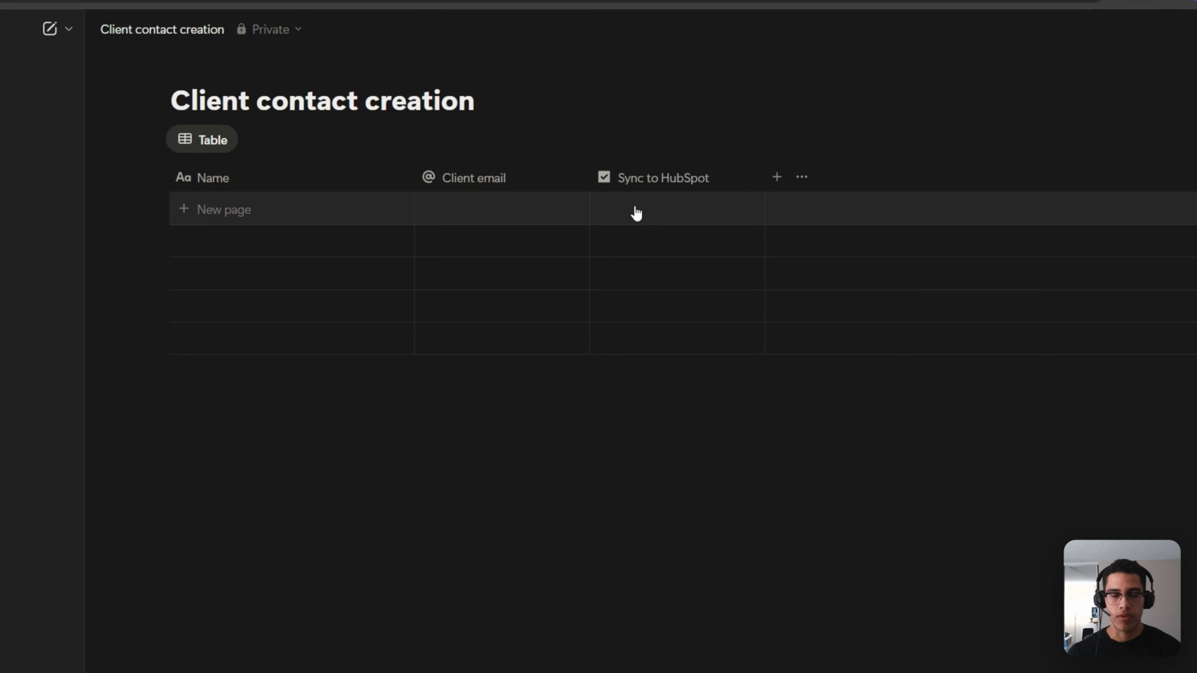
{"action": "left_click", "coordinate": [635, 185]}
{"action": "mouse_move", "coordinate": [673, 247]}
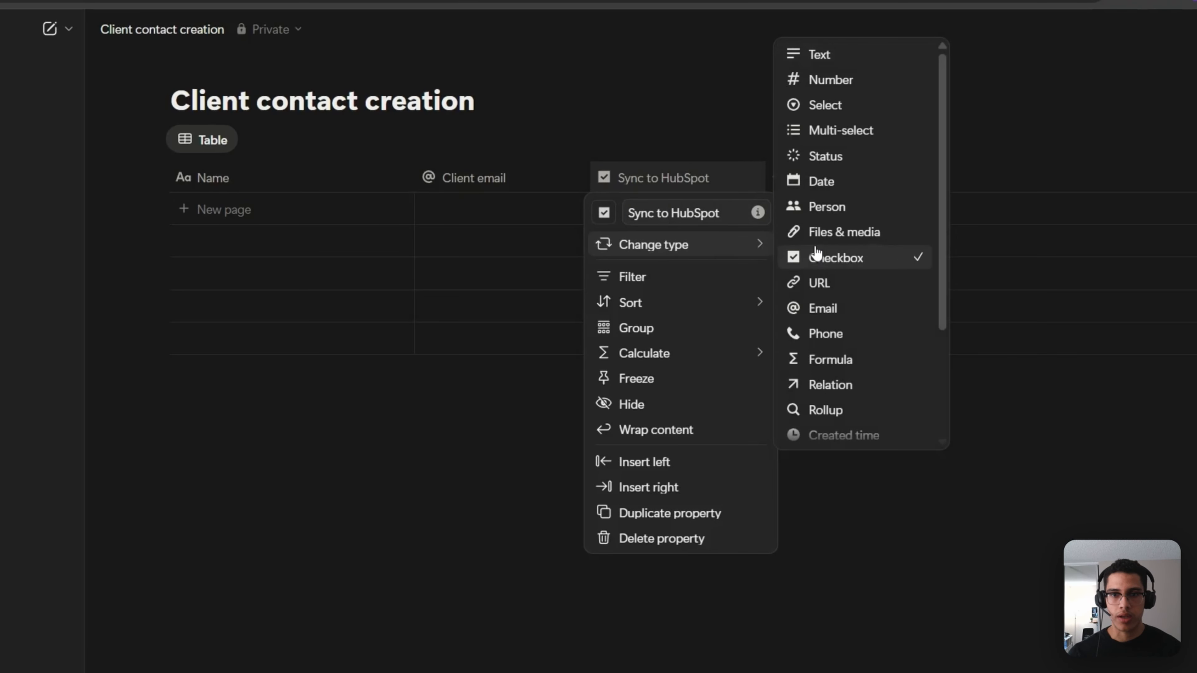
{"action": "left_click", "coordinate": [862, 561]}
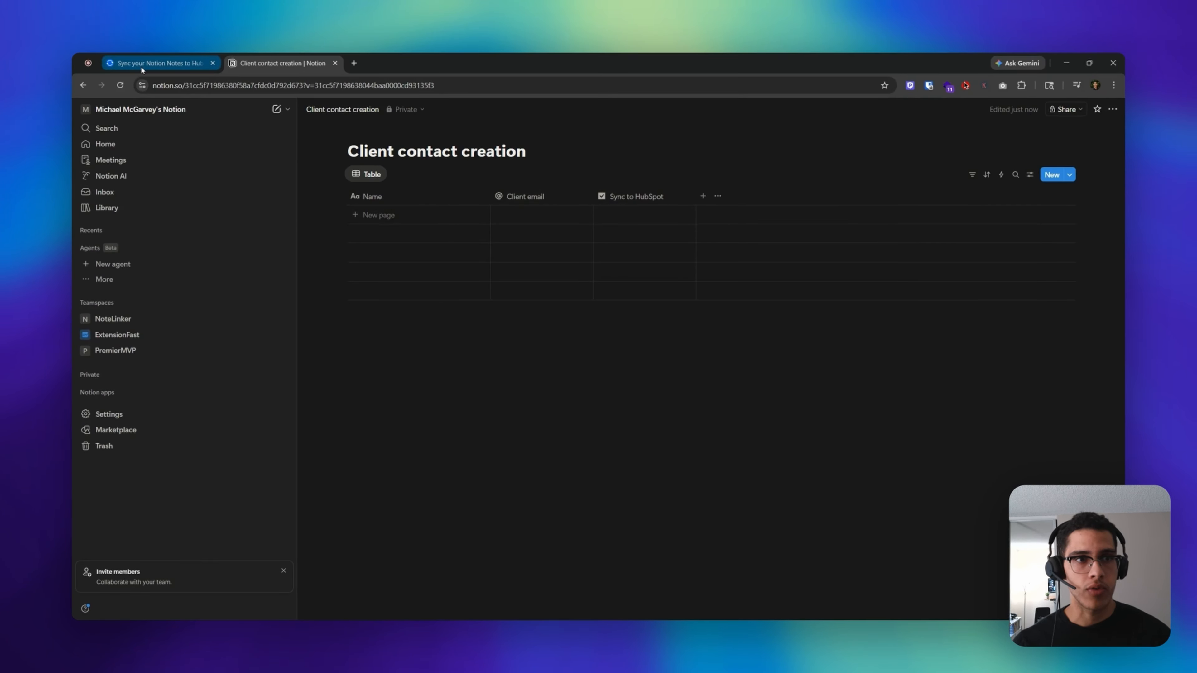
- Connect Notion to NoteLinker, sharing only the private 'Client contact creation' page
{"action": "left_click", "coordinate": [170, 66]}
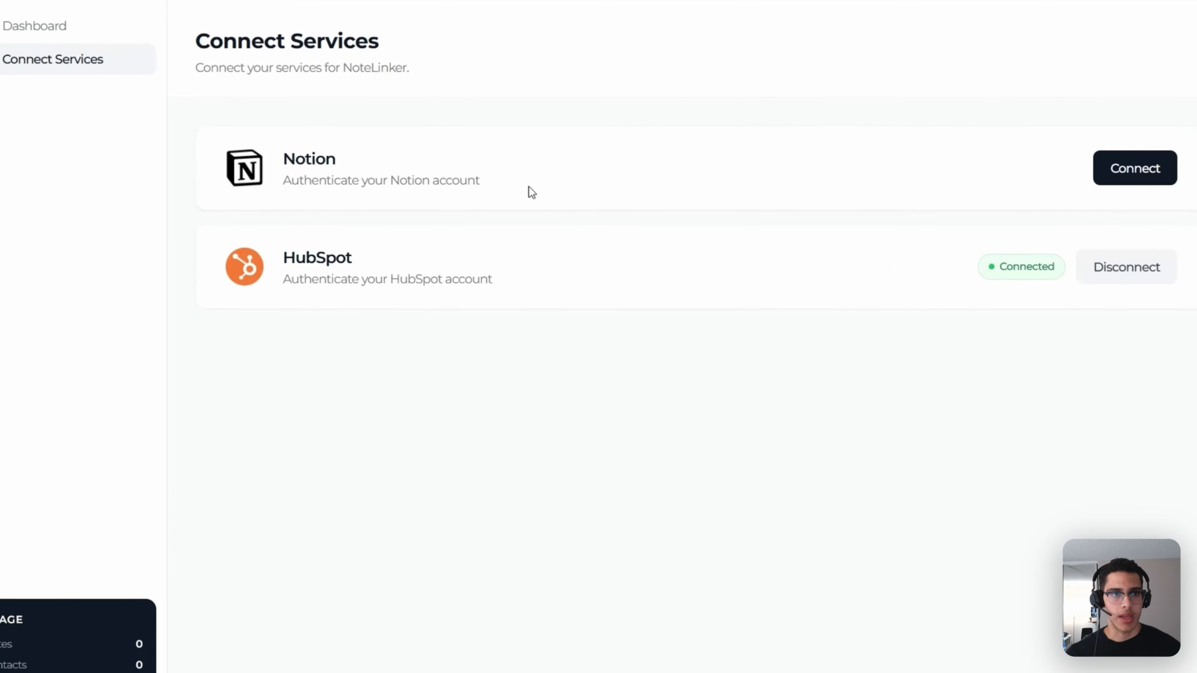
{"action": "double_click", "coordinate": [506, 165]}
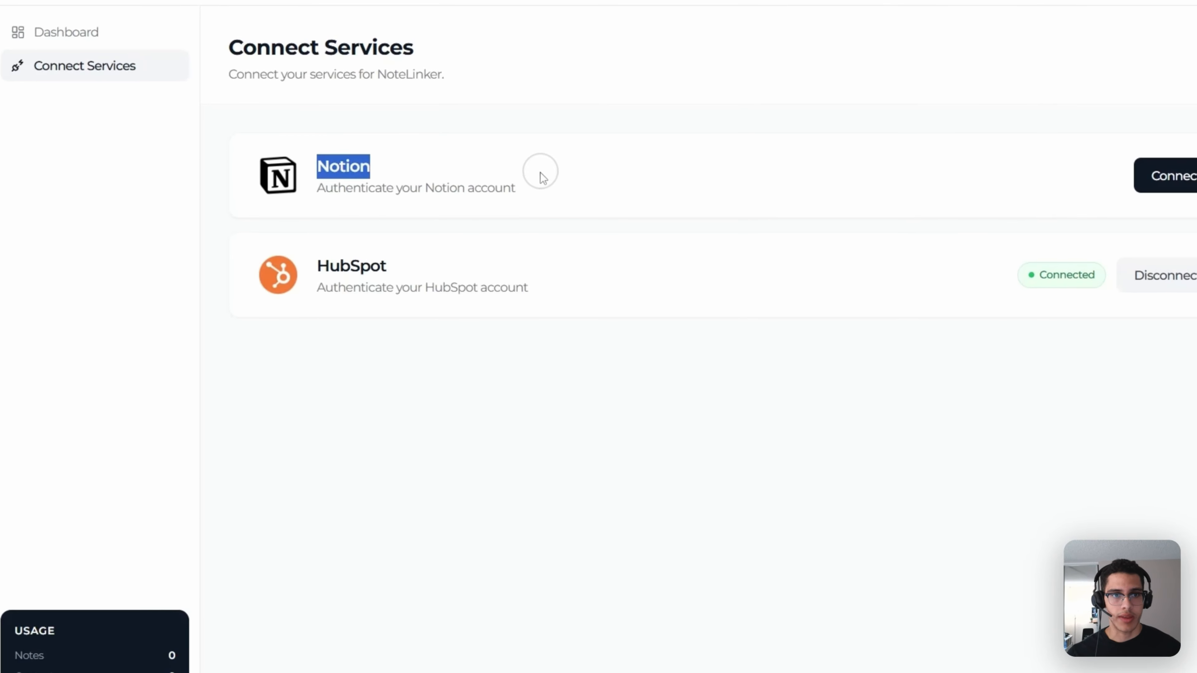
{"action": "left_click", "coordinate": [852, 180]}
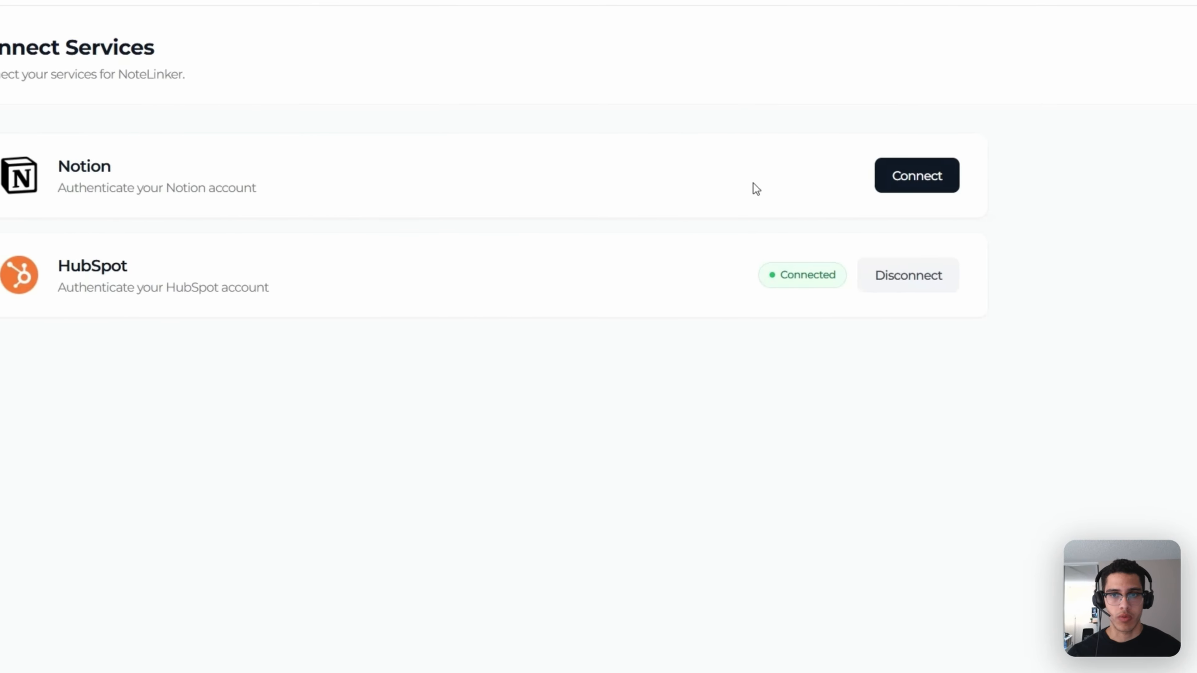
{"action": "left_click", "coordinate": [903, 190]}
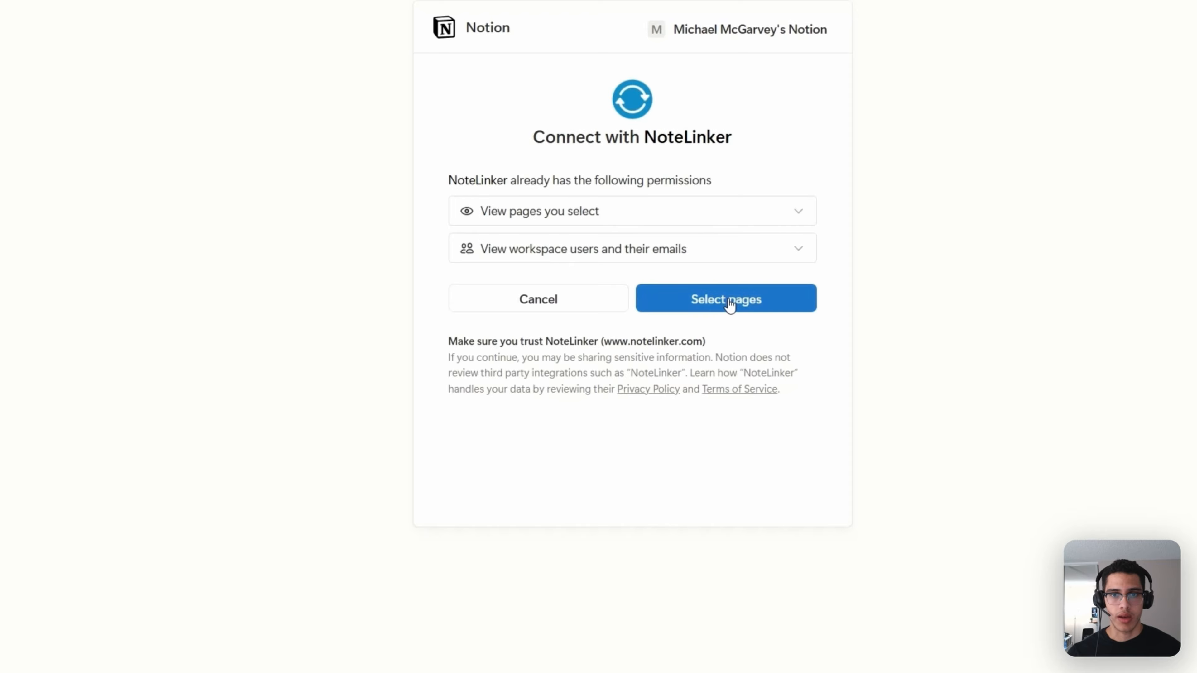
{"action": "left_click", "coordinate": [730, 302]}
{"action": "left_click", "coordinate": [499, 243]}
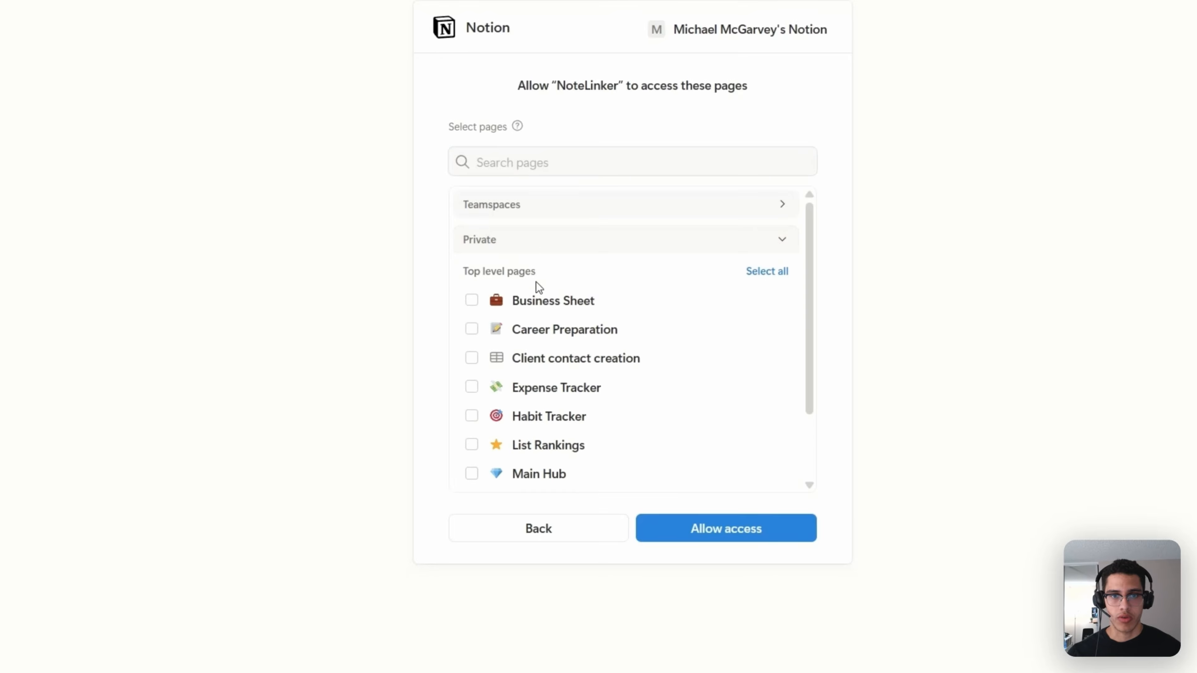
{"action": "left_click", "coordinate": [472, 359]}
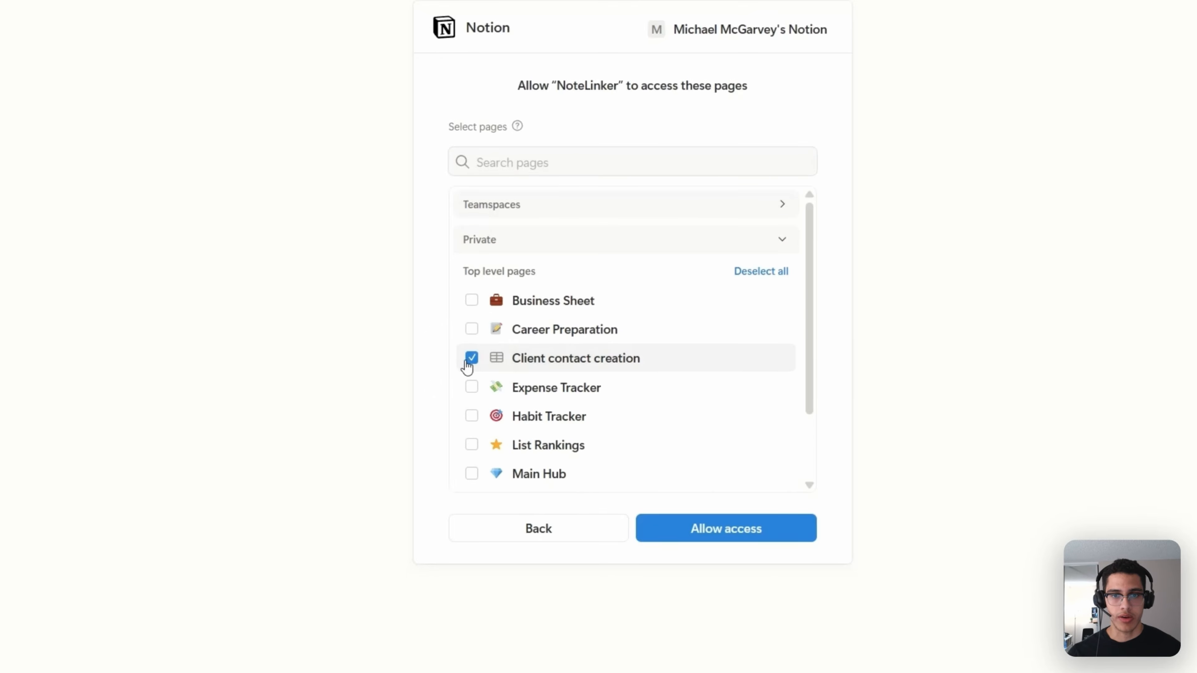
{"action": "left_click", "coordinate": [678, 538]}
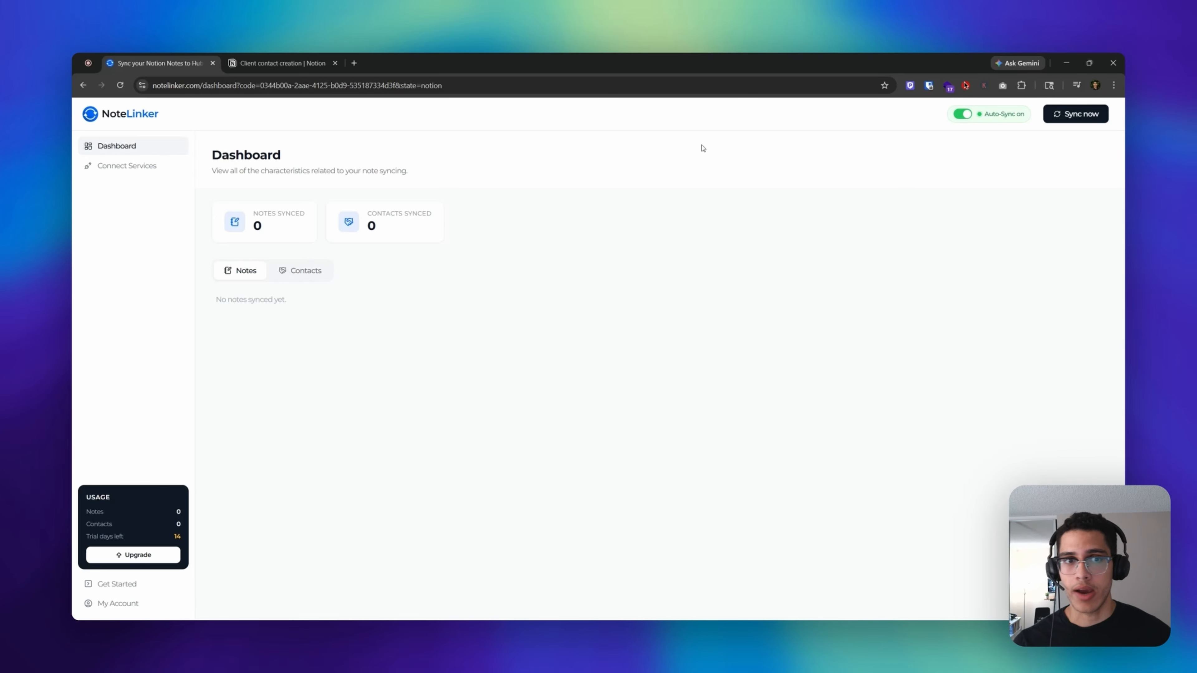
- Open HubSpot in a new tab and go to the company account's empty contacts list
{"action": "left_click", "coordinate": [354, 62]}
{"action": "type", "text": "hubspot.com"}
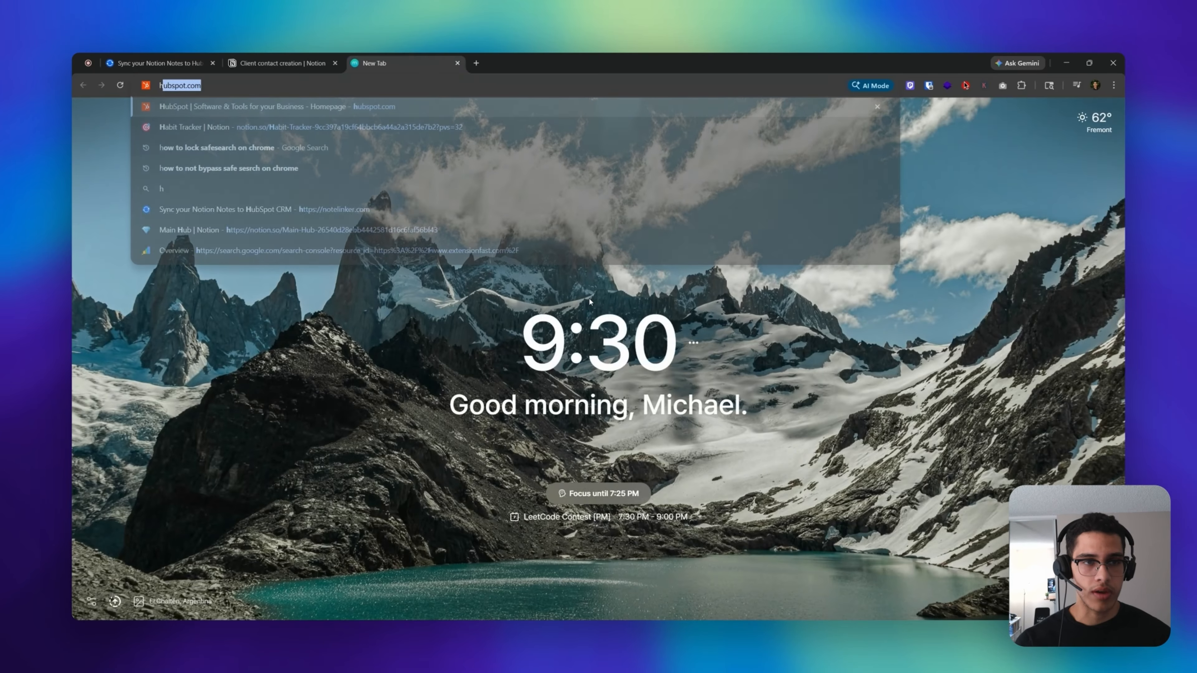
{"action": "key", "text": "Return"}
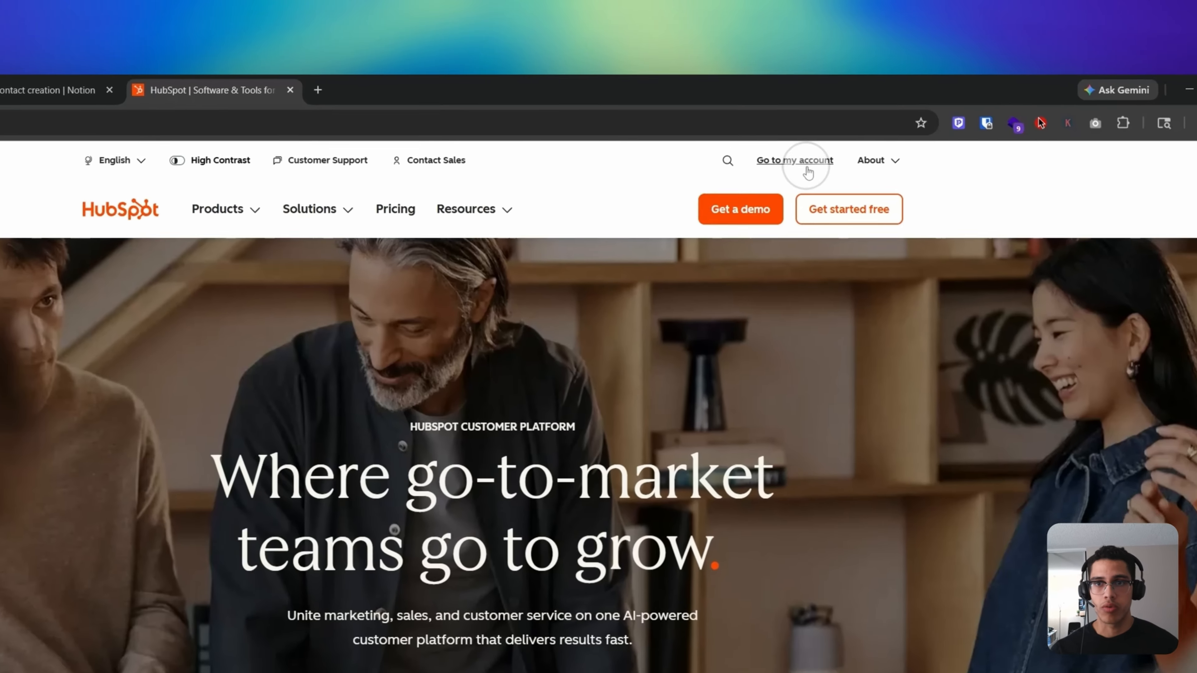
{"action": "left_click", "coordinate": [799, 111]}
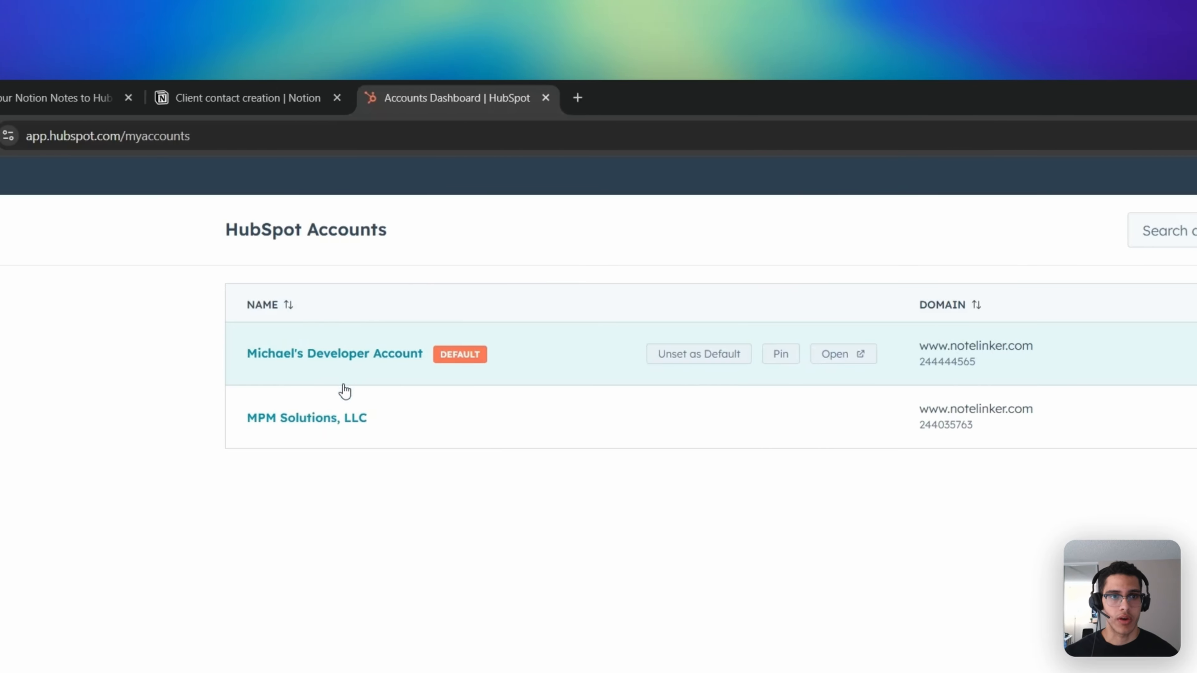
{"action": "left_click", "coordinate": [327, 418]}
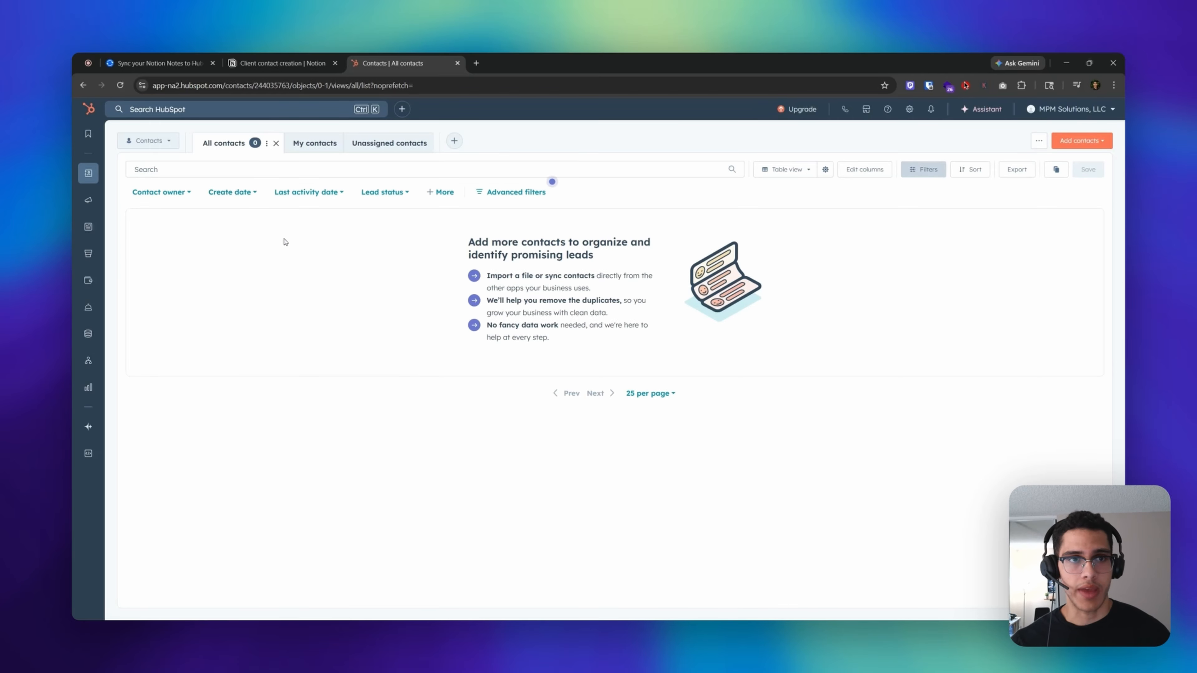
- Check between the Notion client table and HubSpot contacts, ending on Notion
{"action": "left_click", "coordinate": [279, 65]}
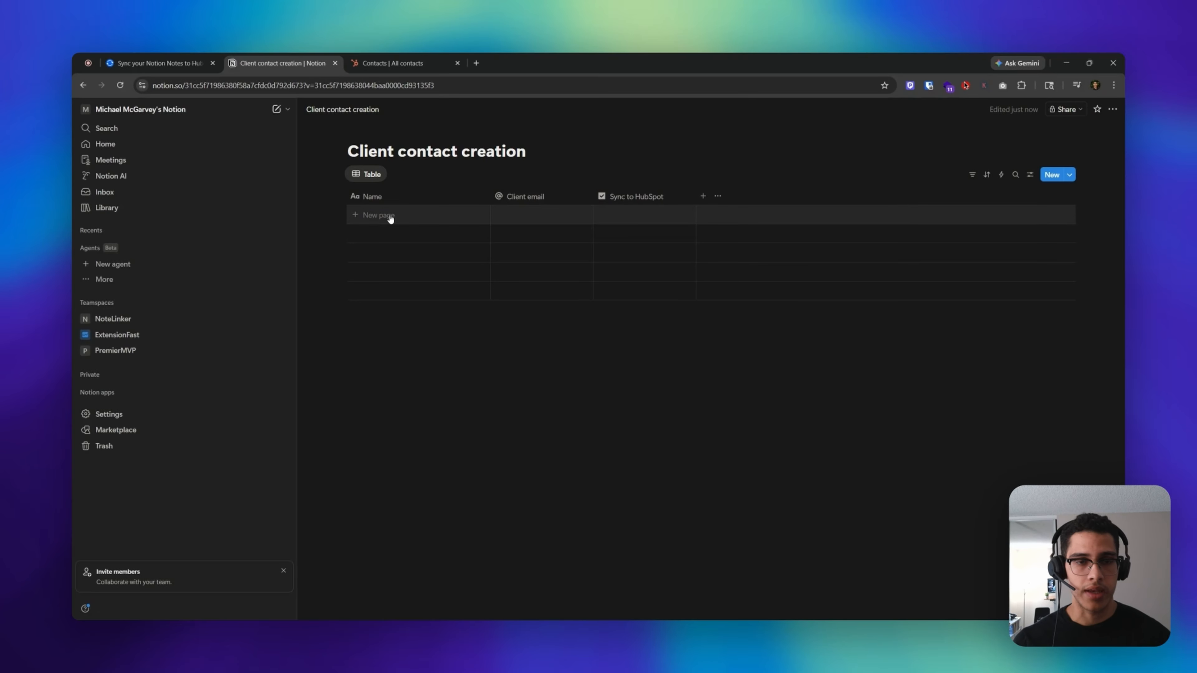
{"action": "left_click", "coordinate": [390, 63]}
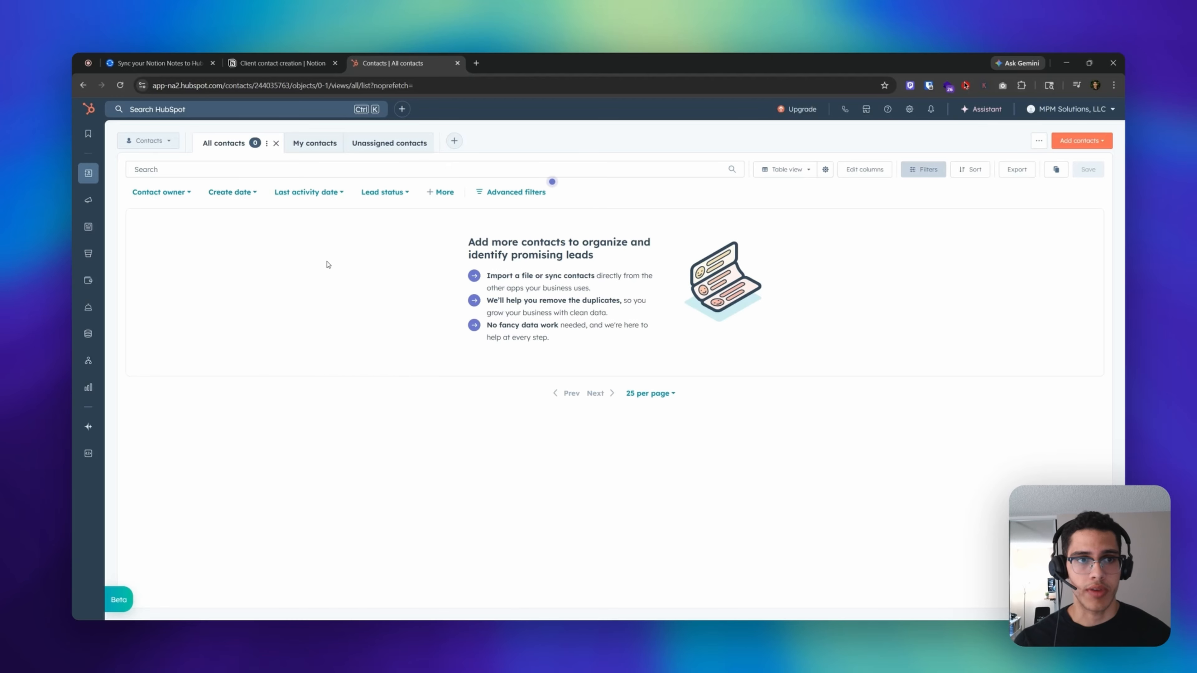
{"action": "left_click", "coordinate": [280, 63]}
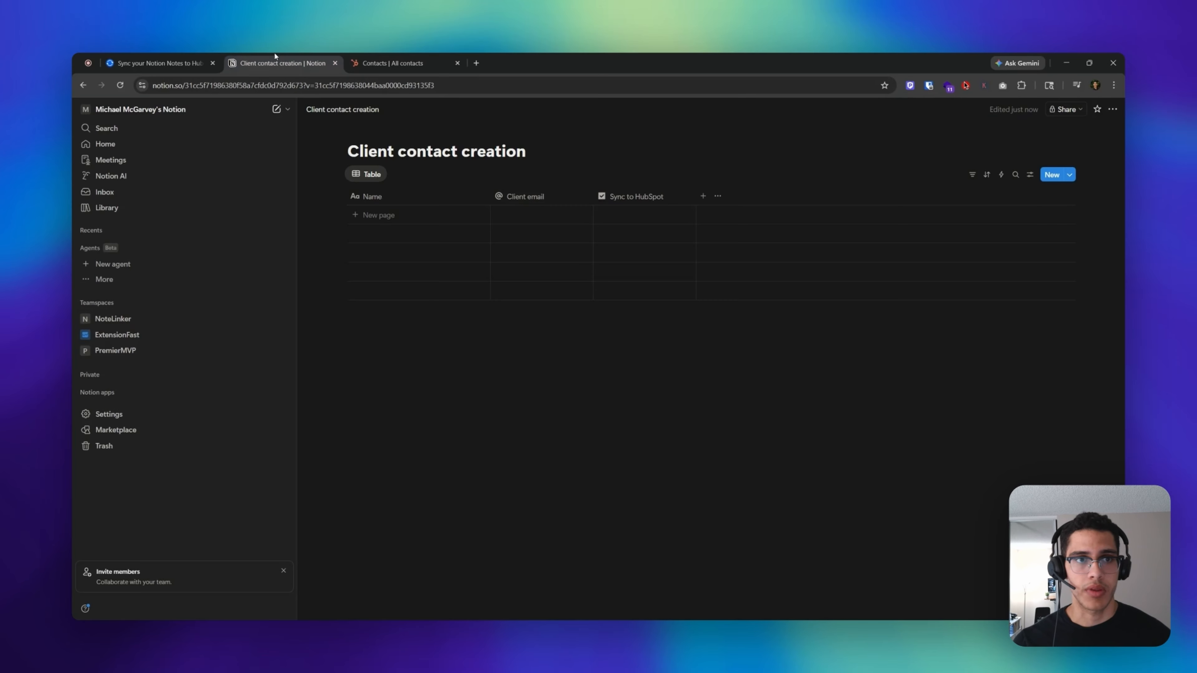
- Add a row with the contact's first name and e-mail address, ticking Sync to HubSpot
{"action": "left_click", "coordinate": [429, 216]}
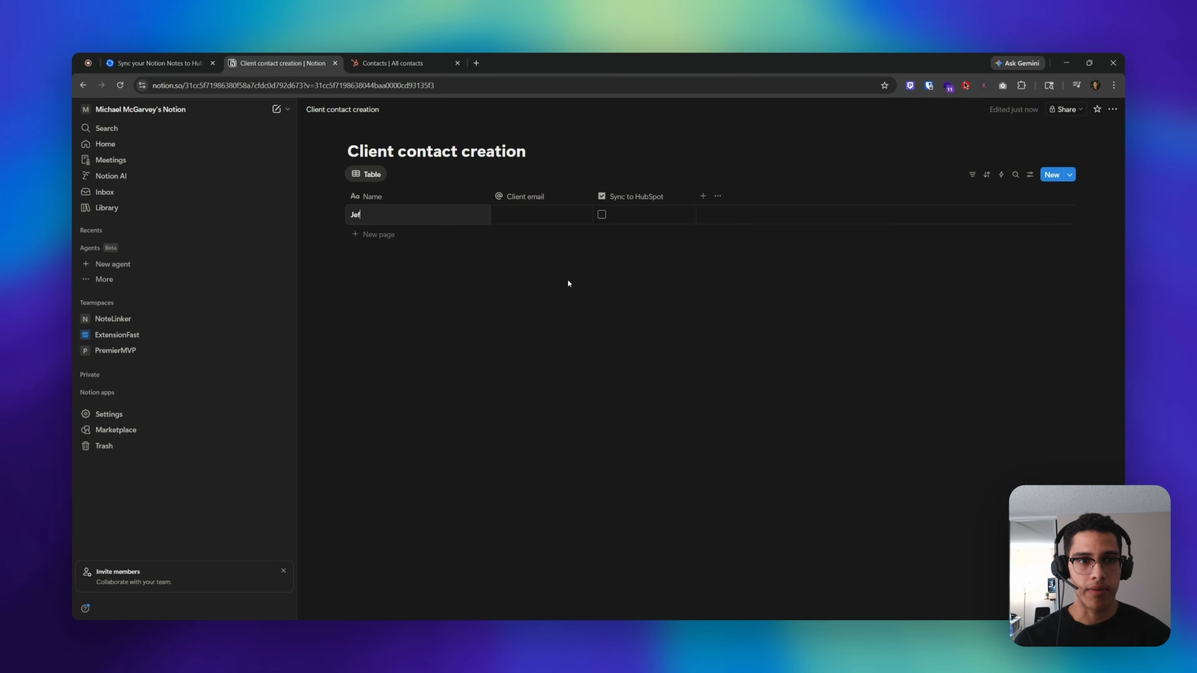
{"action": "type", "text": "Jeff"}
{"action": "type", "text": "rey"}
{"action": "left_click", "coordinate": [555, 268]}
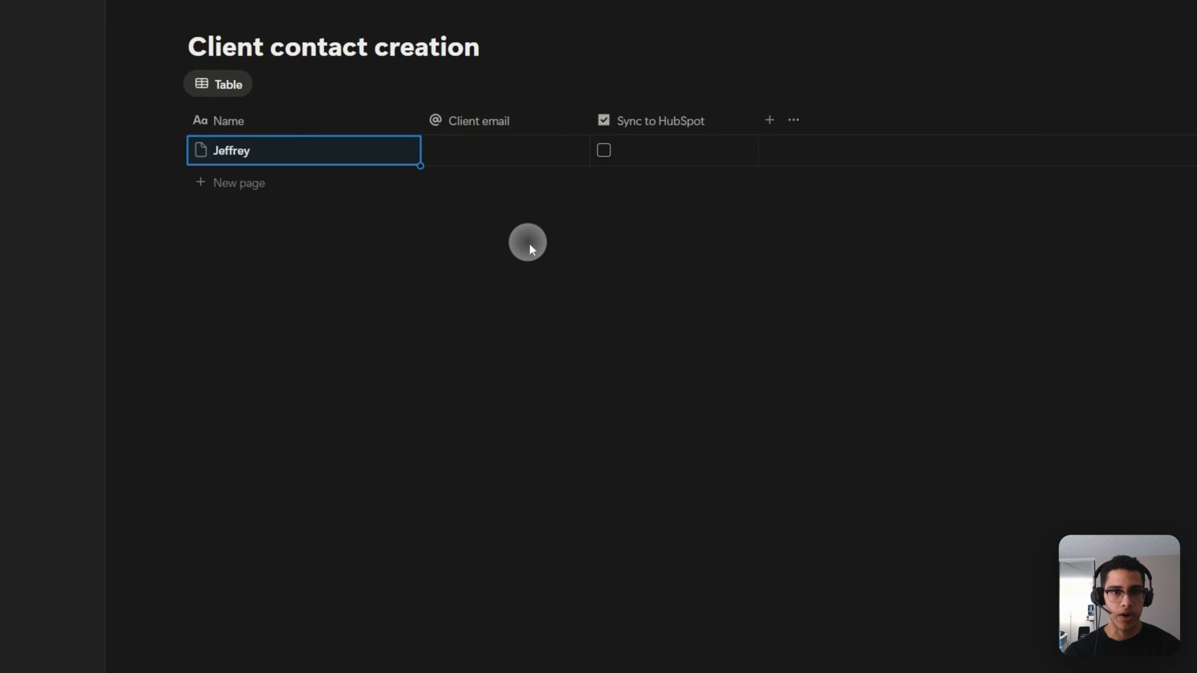
{"action": "left_click", "coordinate": [529, 216]}
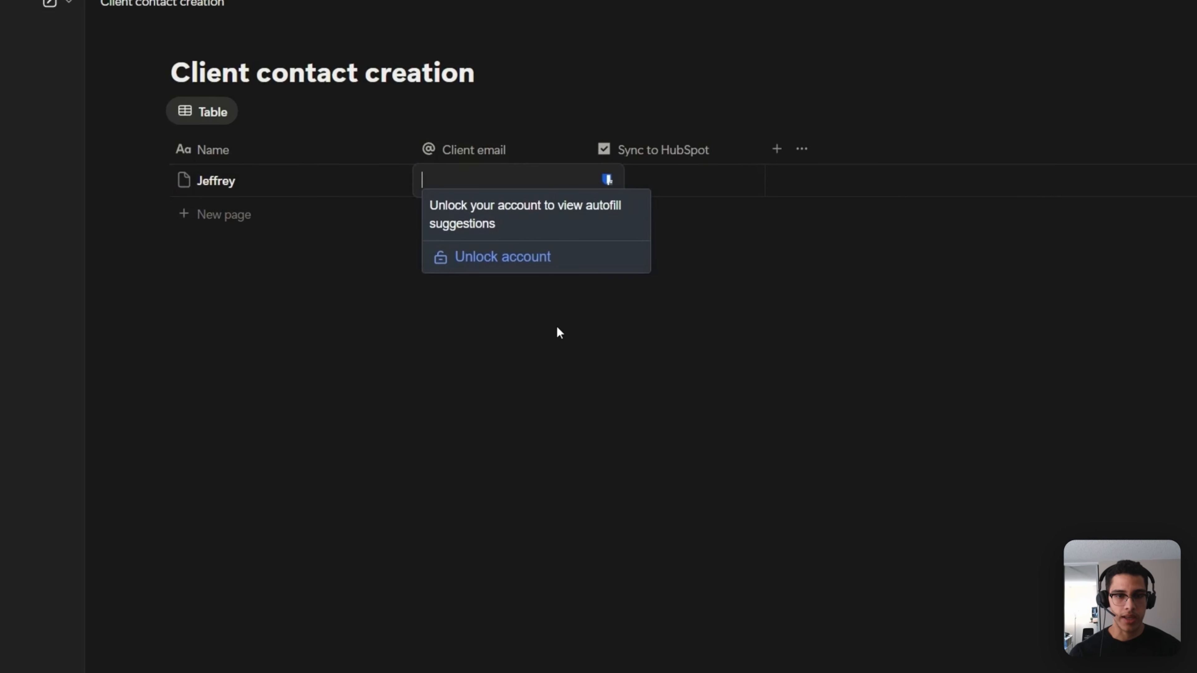
{"action": "type", "text": "Jeff"}
{"action": "key", "text": "BackSpace"}
{"action": "key", "text": "BackSpace"}
{"action": "key", "text": "BackSpace"}
{"action": "key", "text": "BackSpace"}
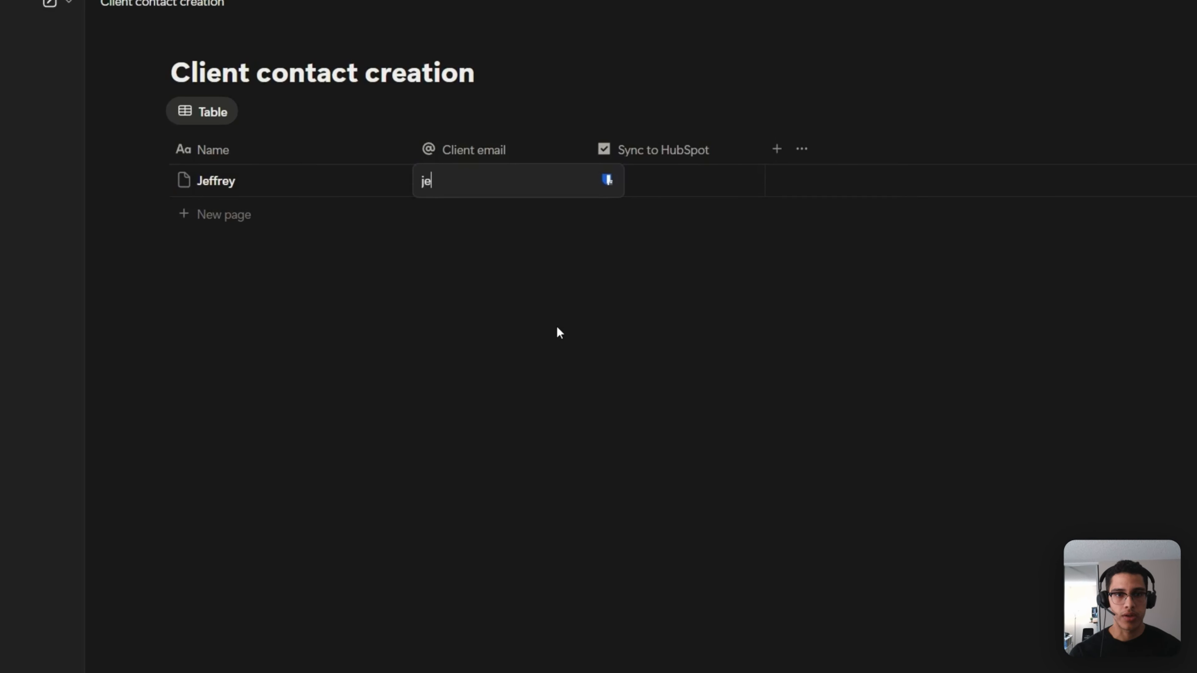
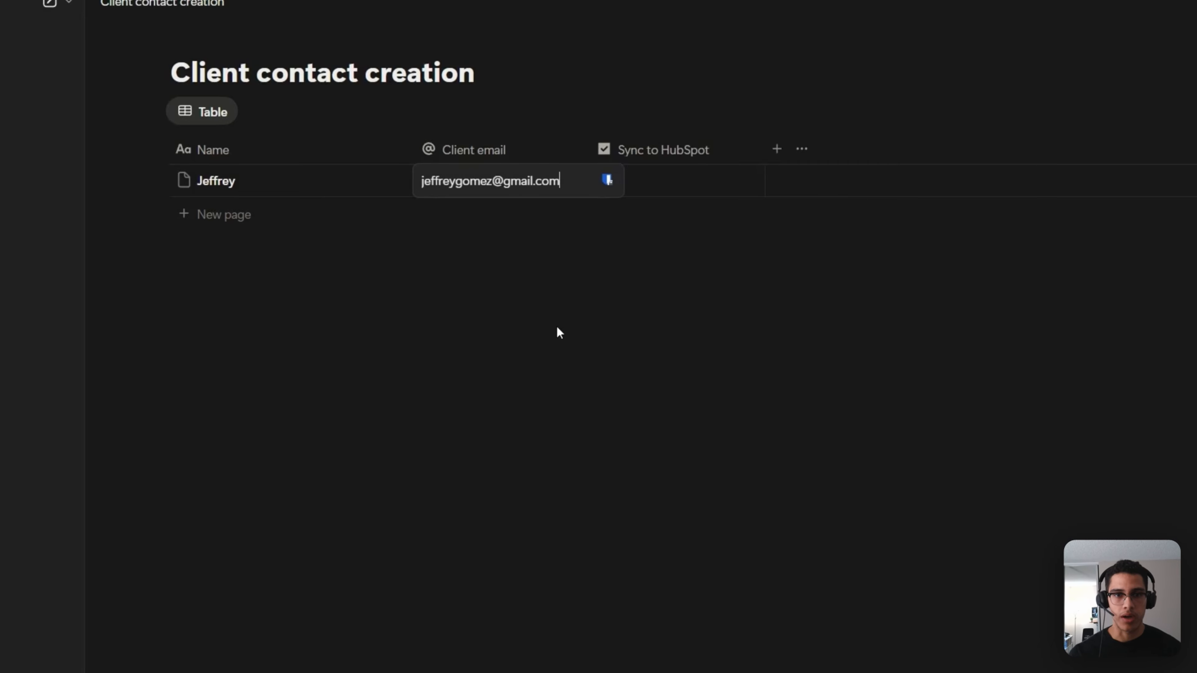
{"action": "left_click", "coordinate": [565, 331]}
{"action": "left_click", "coordinate": [606, 184]}
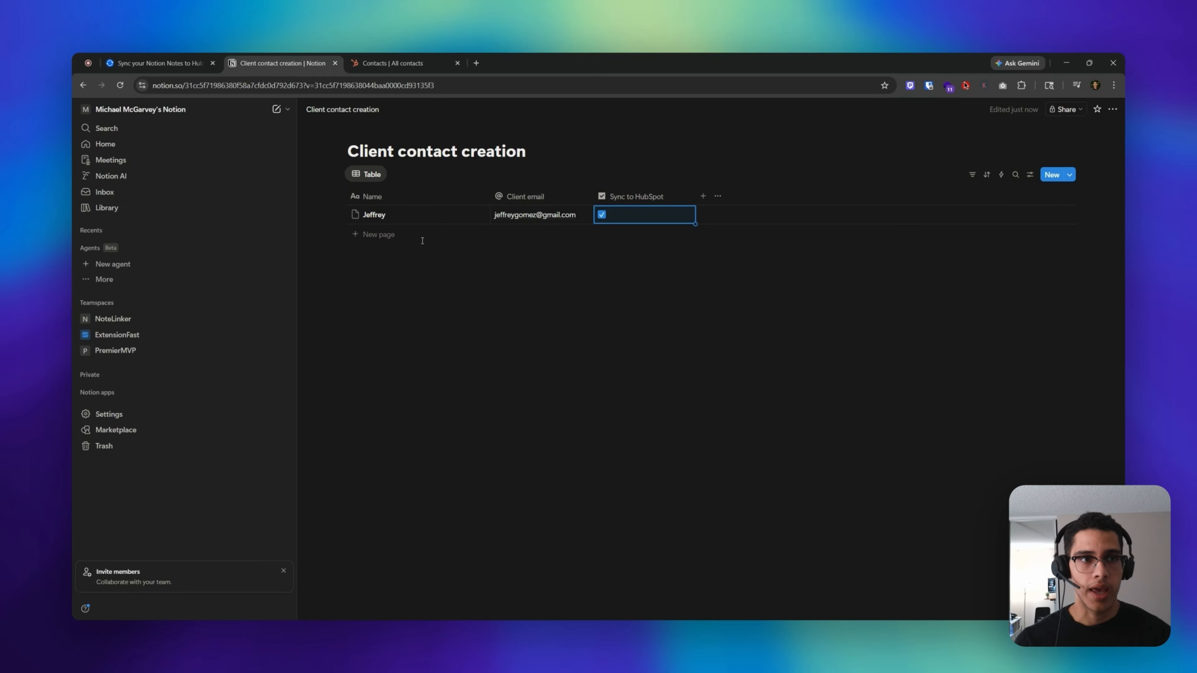
{"action": "left_click", "coordinate": [153, 61]}
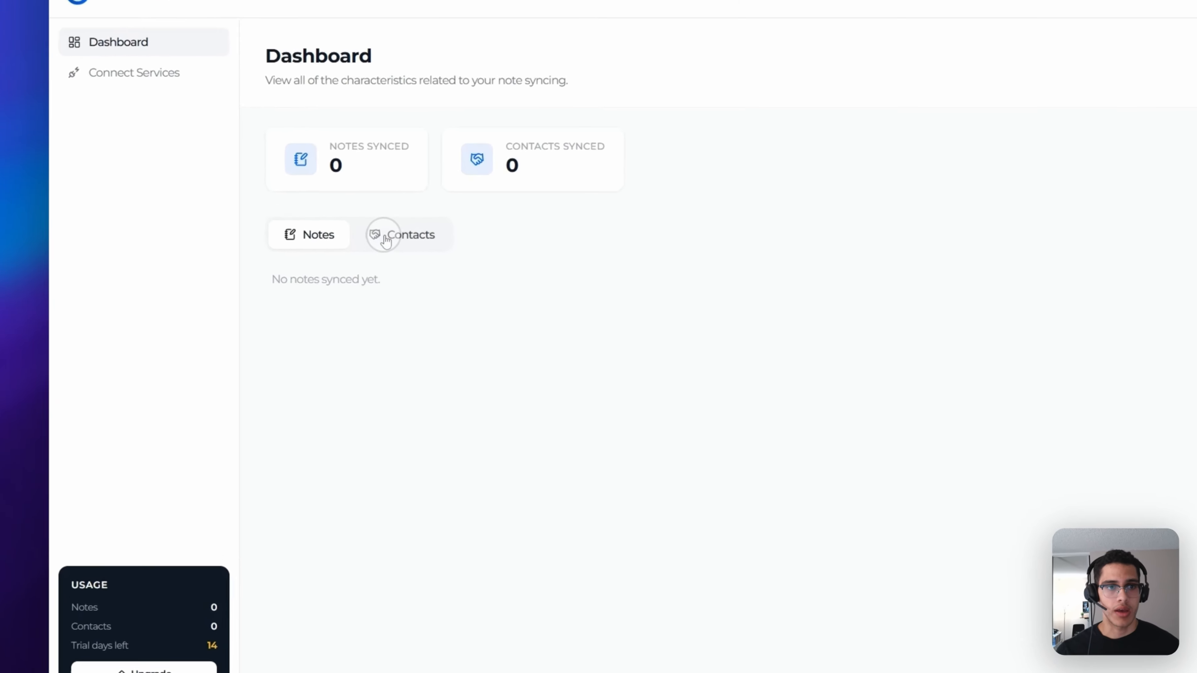
- Show NoteLinker's synced contacts list and run an immediate sync
{"action": "left_click", "coordinate": [385, 236]}
{"action": "left_click_drag", "start_coordinate": [272, 279], "coordinate": [445, 306]}
{"action": "left_click", "coordinate": [541, 296]}
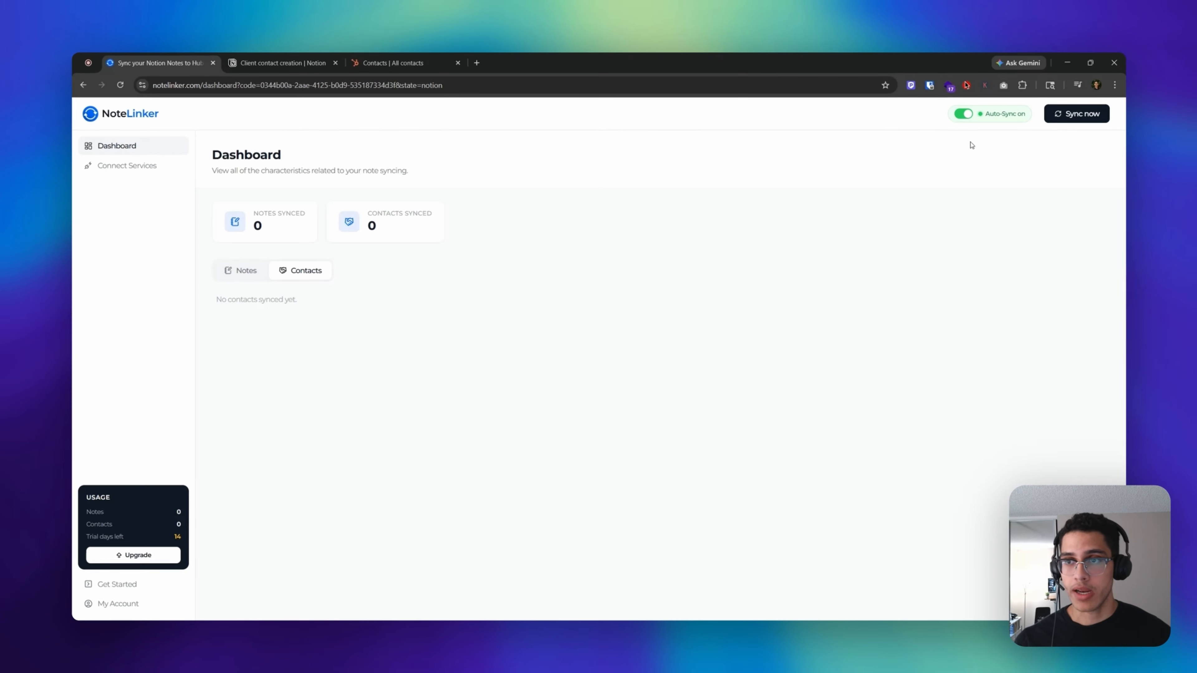
{"action": "left_click", "coordinate": [1081, 113]}
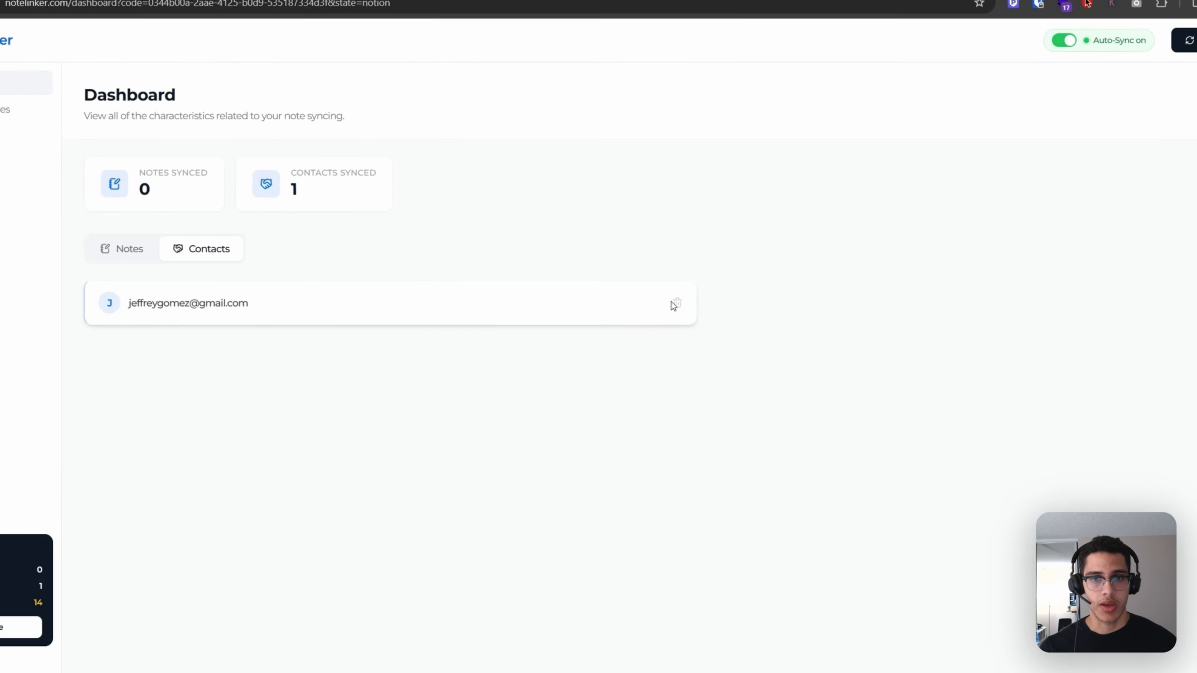
- Open the Delete this contact? prompt for the synced contact and cancel it
{"action": "left_click", "coordinate": [657, 311]}
{"action": "left_click_drag", "start_coordinate": [548, 331], "coordinate": [730, 331]}
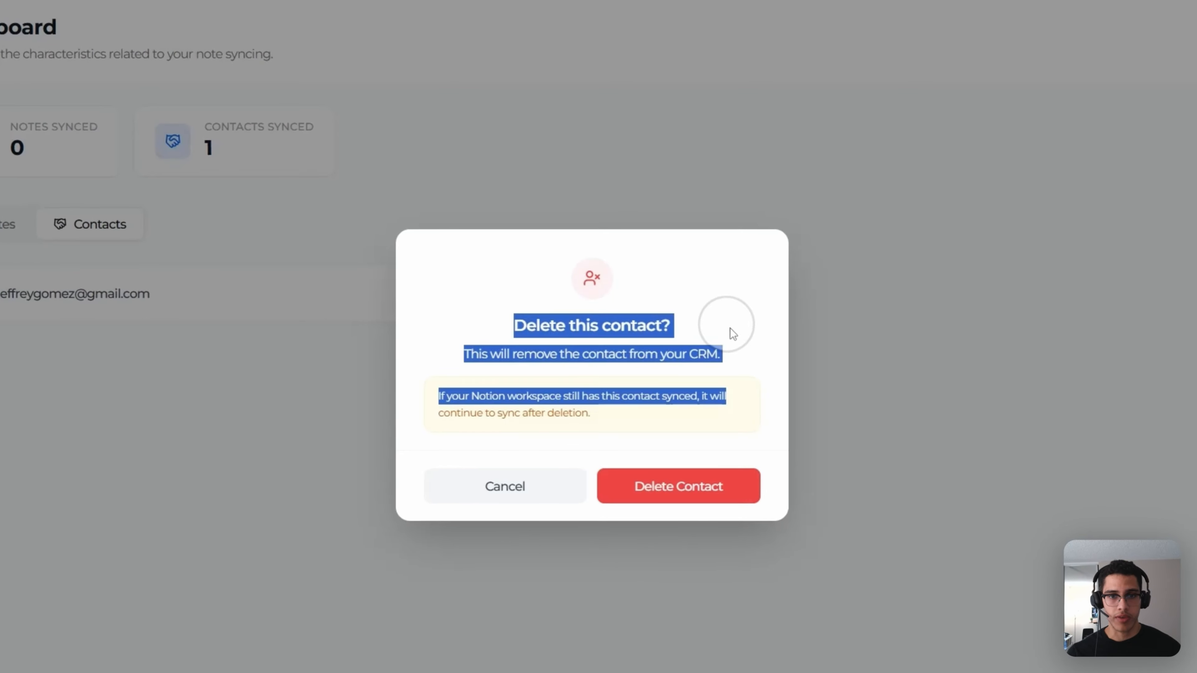
{"action": "left_click", "coordinate": [729, 332]}
{"action": "left_click", "coordinate": [493, 486]}
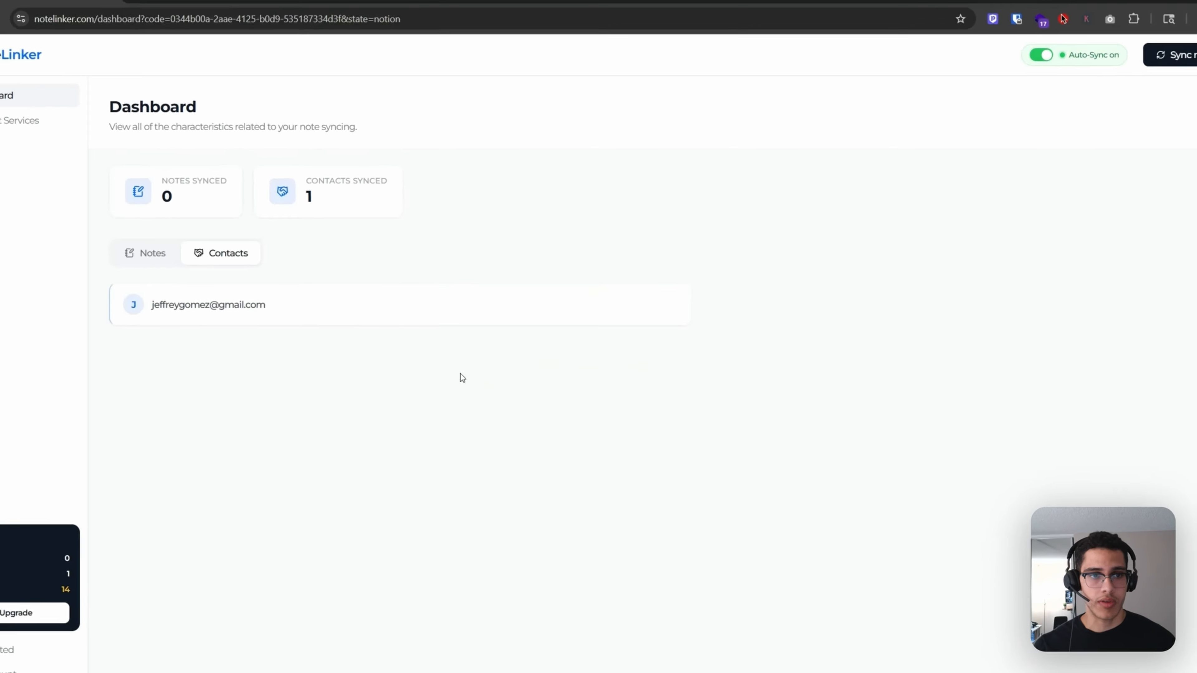
{"action": "left_click", "coordinate": [375, 67]}
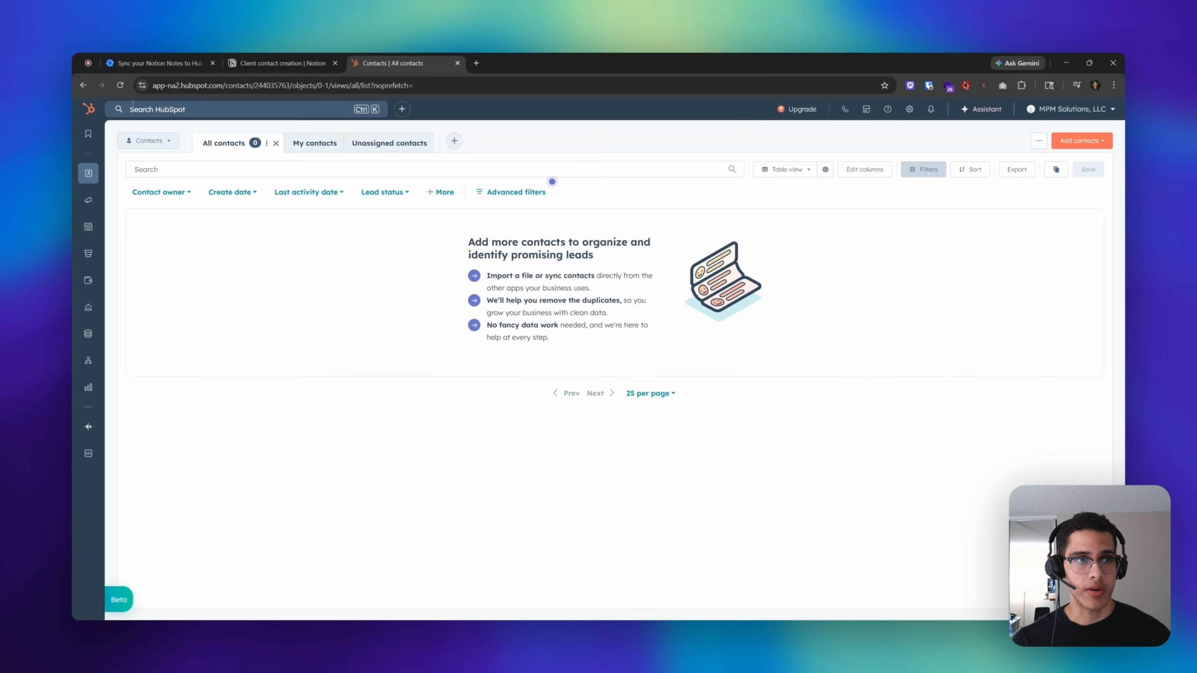
- Reload HubSpot's All contacts to show the one synced contact, then return to Notion
{"action": "left_click", "coordinate": [120, 85]}
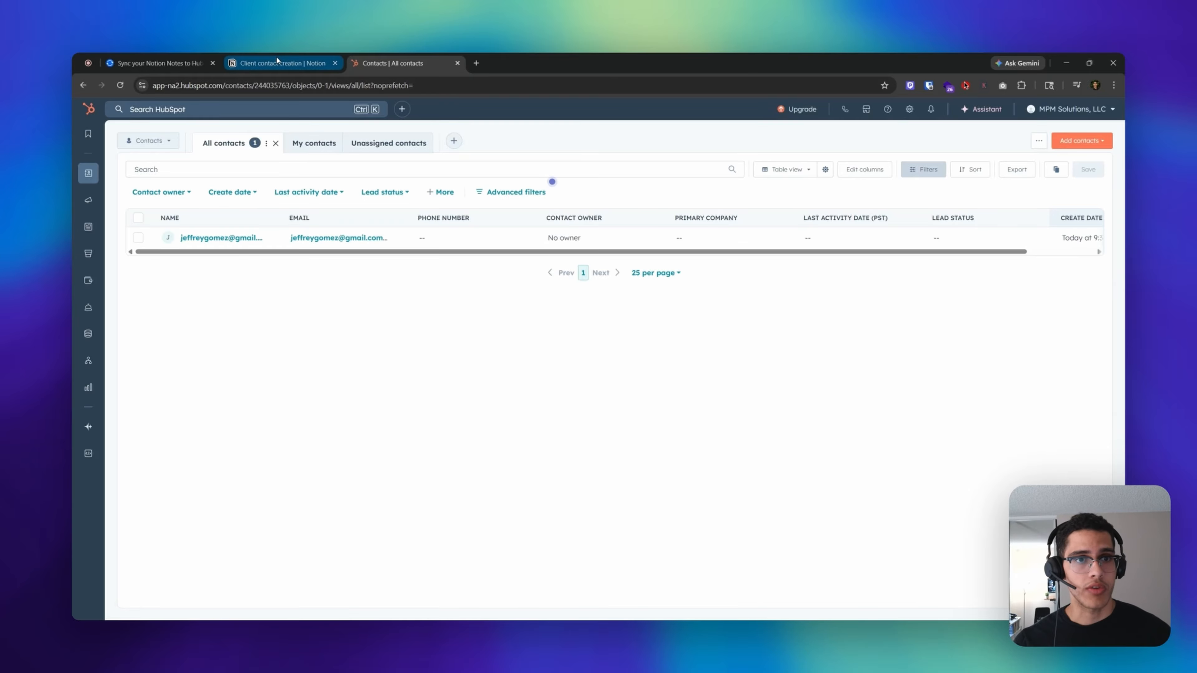
{"action": "left_click", "coordinate": [294, 63]}
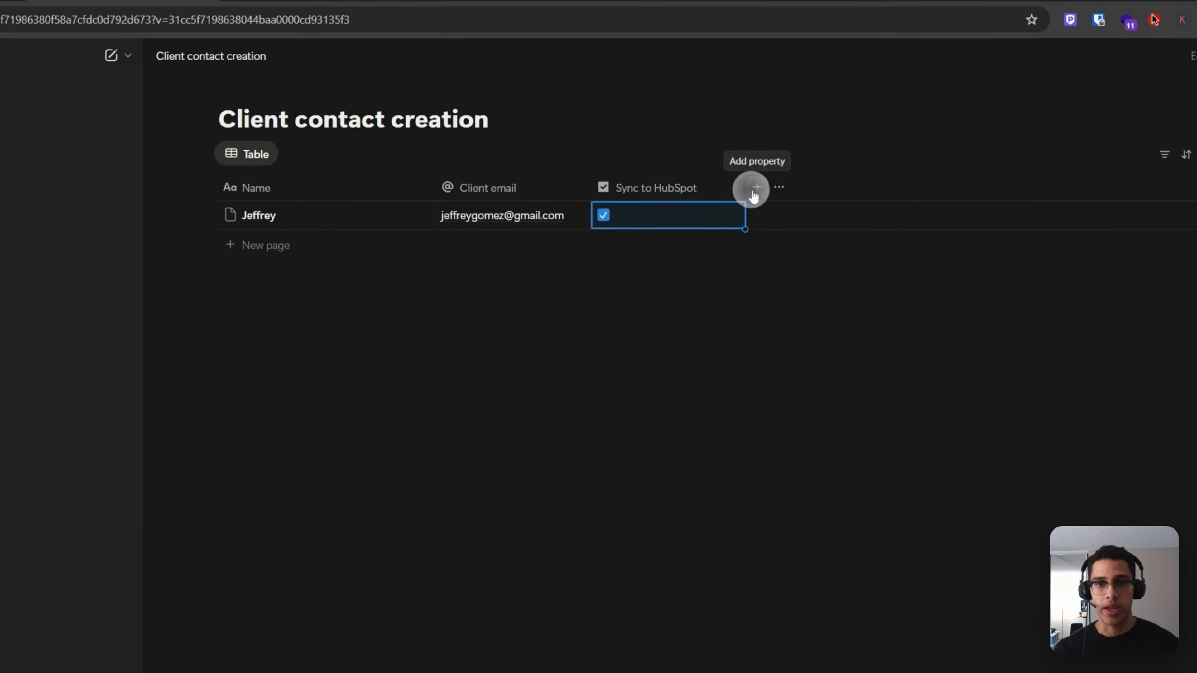
- Add a Text column named 'Notes' to the client table
{"action": "left_click", "coordinate": [702, 196]}
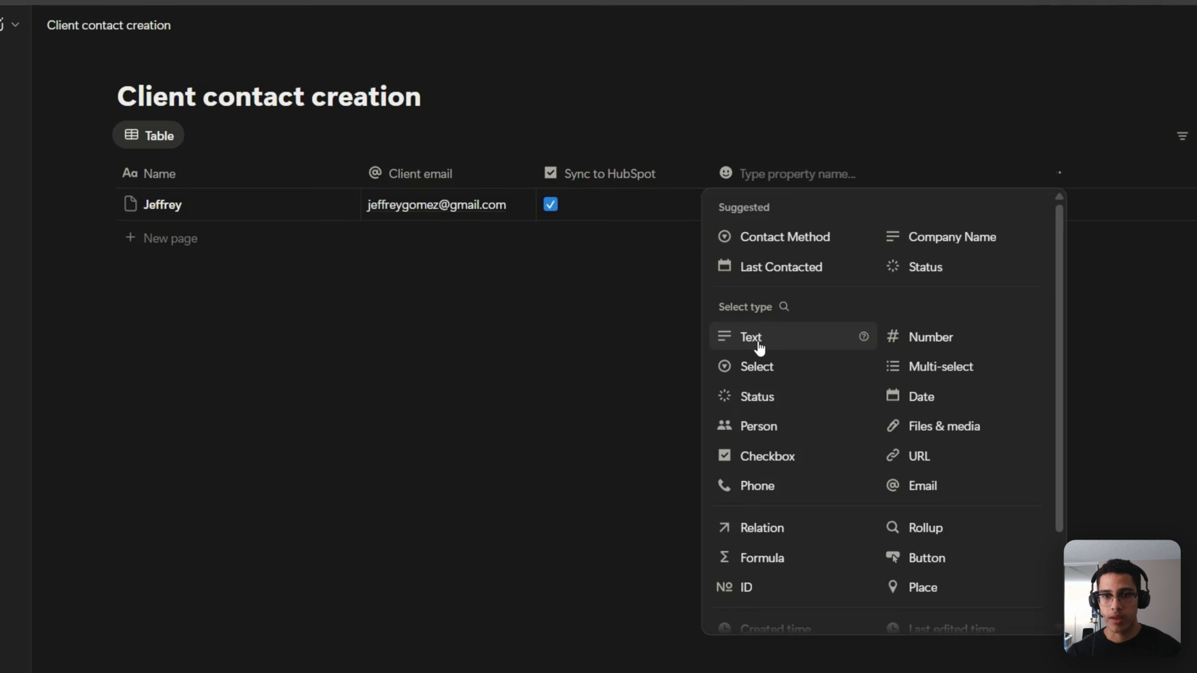
{"action": "left_click", "coordinate": [759, 347]}
{"action": "left_click", "coordinate": [775, 205]}
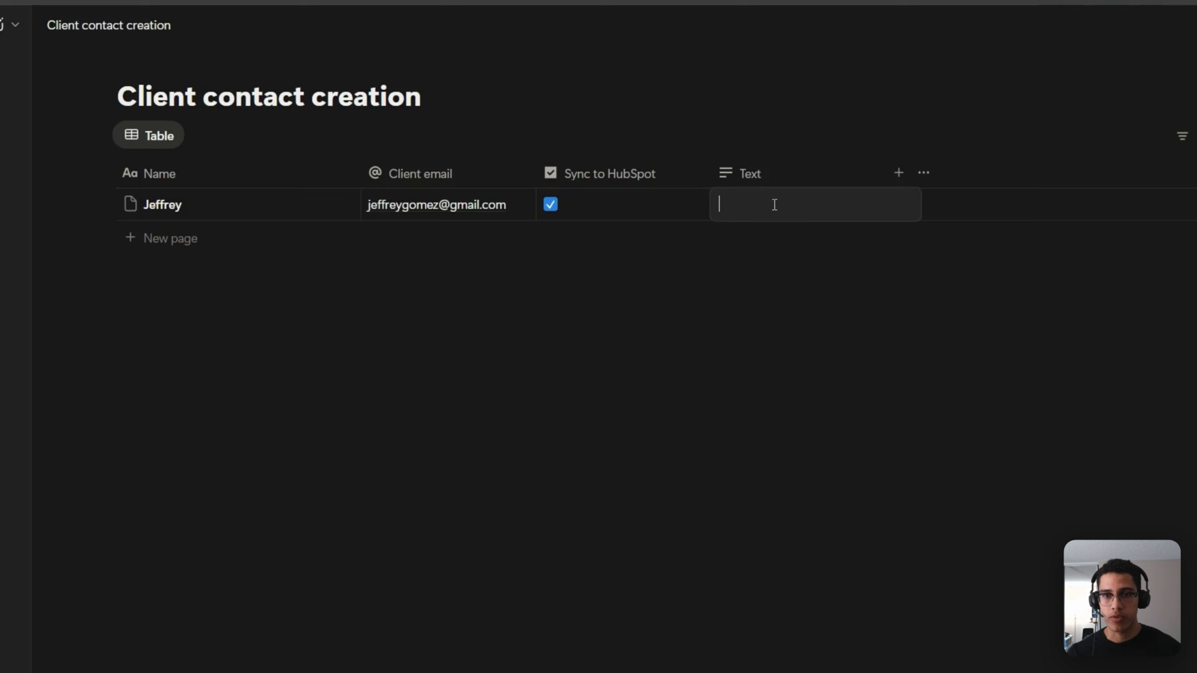
{"action": "left_click", "coordinate": [776, 184]}
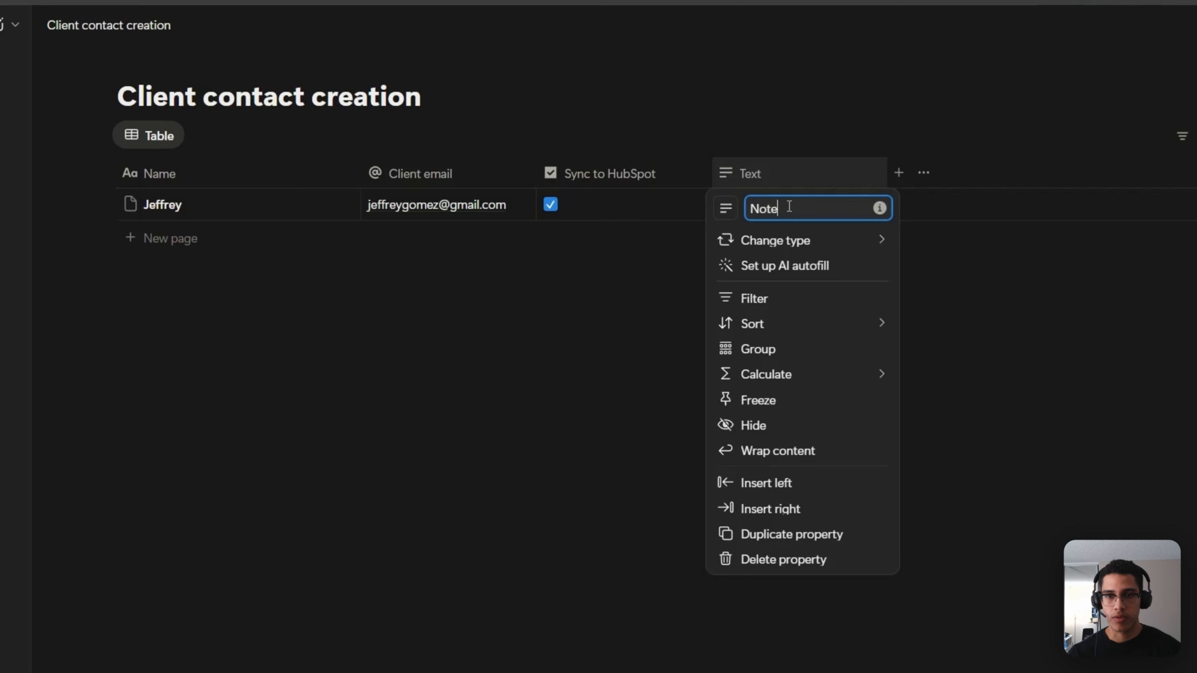
{"action": "left_click", "coordinate": [556, 285]}
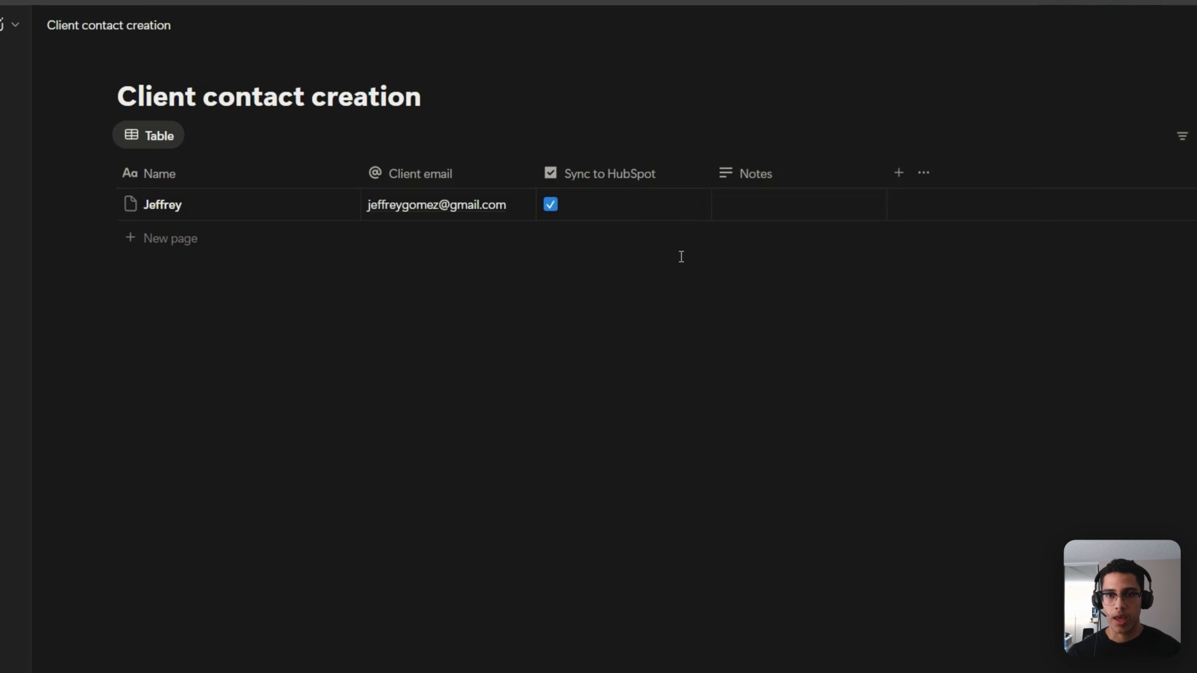
- Enter 'This is our first note' in the contact row's Notes cell
{"action": "left_click", "coordinate": [748, 218]}
{"action": "type", "text": "Thi"}
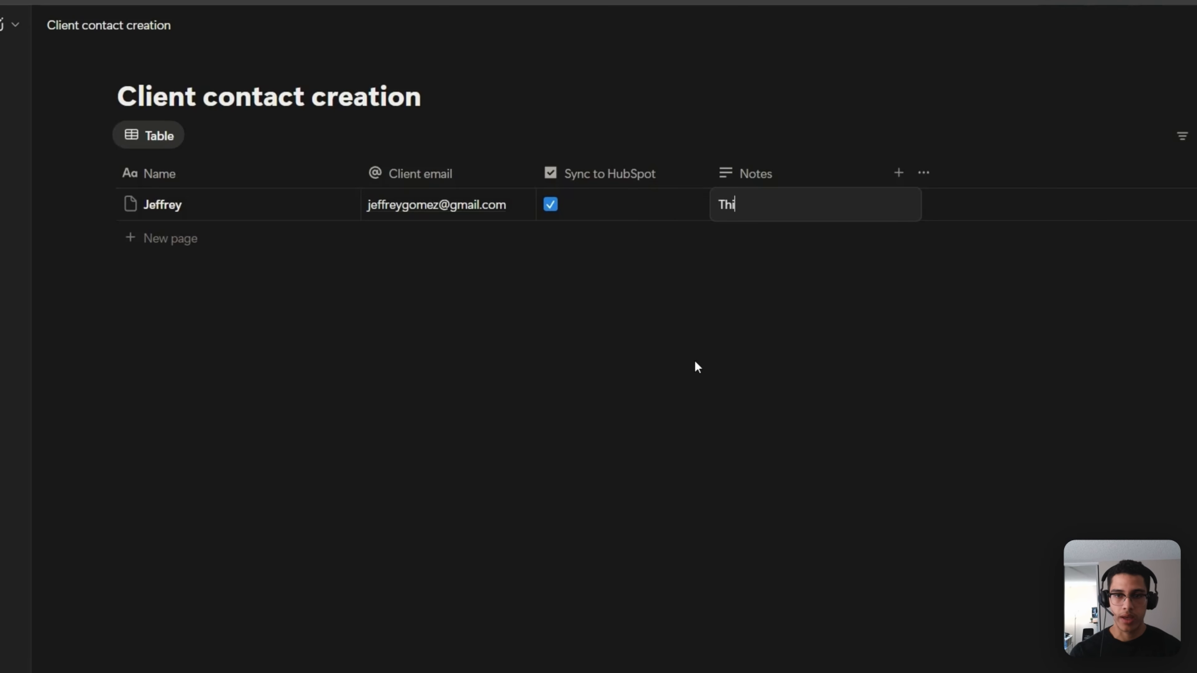
{"action": "type", "text": "s is our first note"}
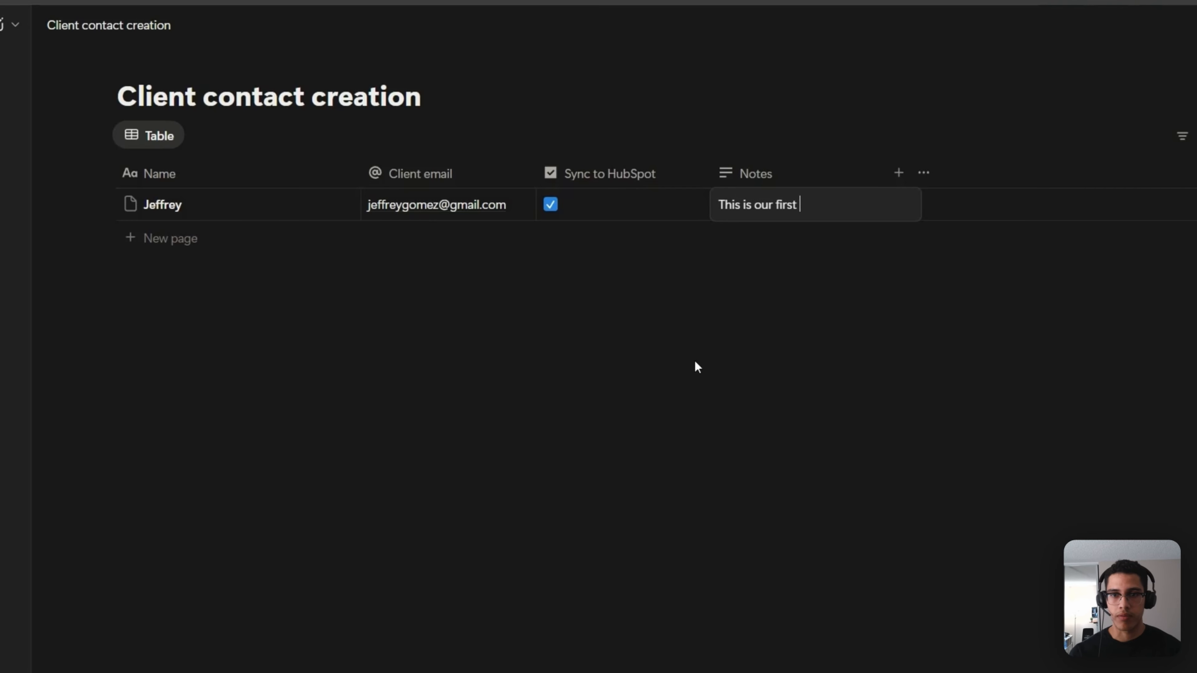
{"action": "left_click", "coordinate": [723, 333]}
{"action": "left_click", "coordinate": [139, 46]}
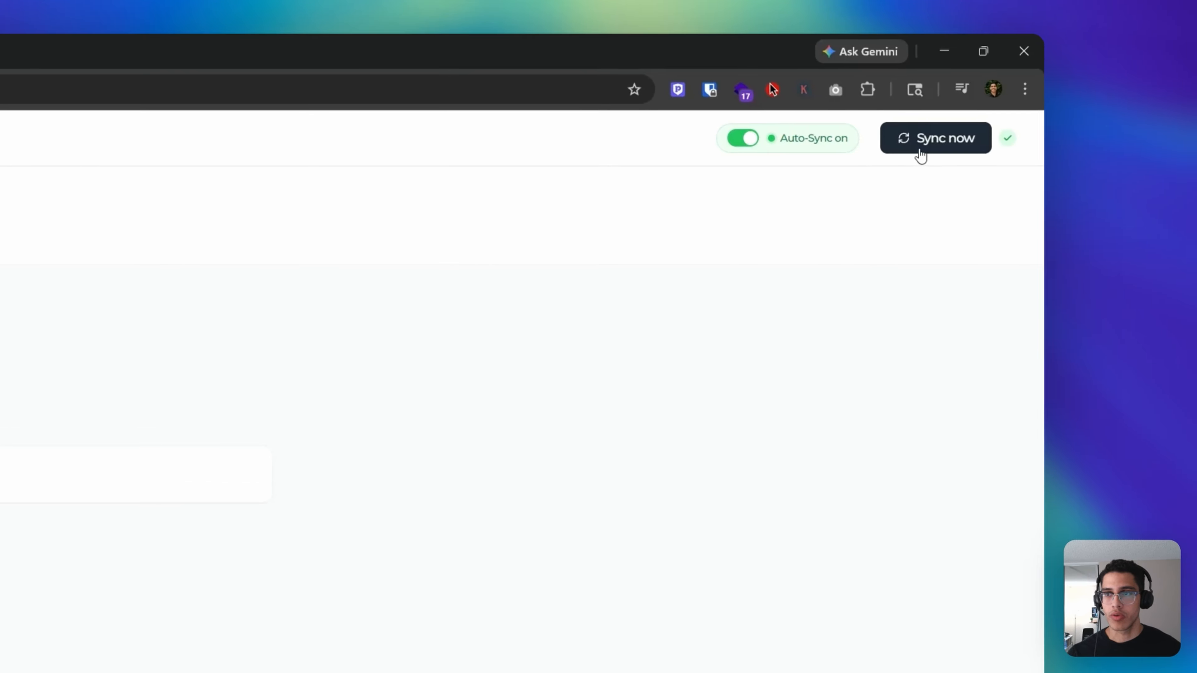
- Re-sync NoteLinker and confirm 'This is our first note' is listed as 1 synced note
{"action": "left_click", "coordinate": [936, 153]}
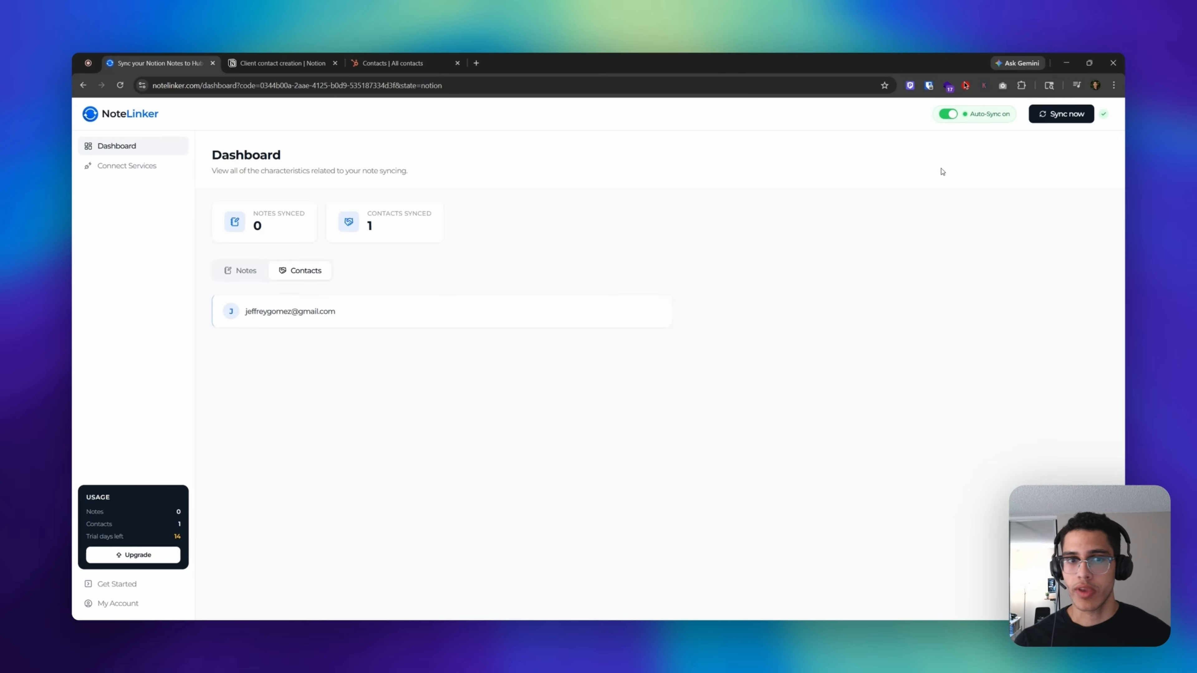
{"action": "left_click", "coordinate": [240, 270]}
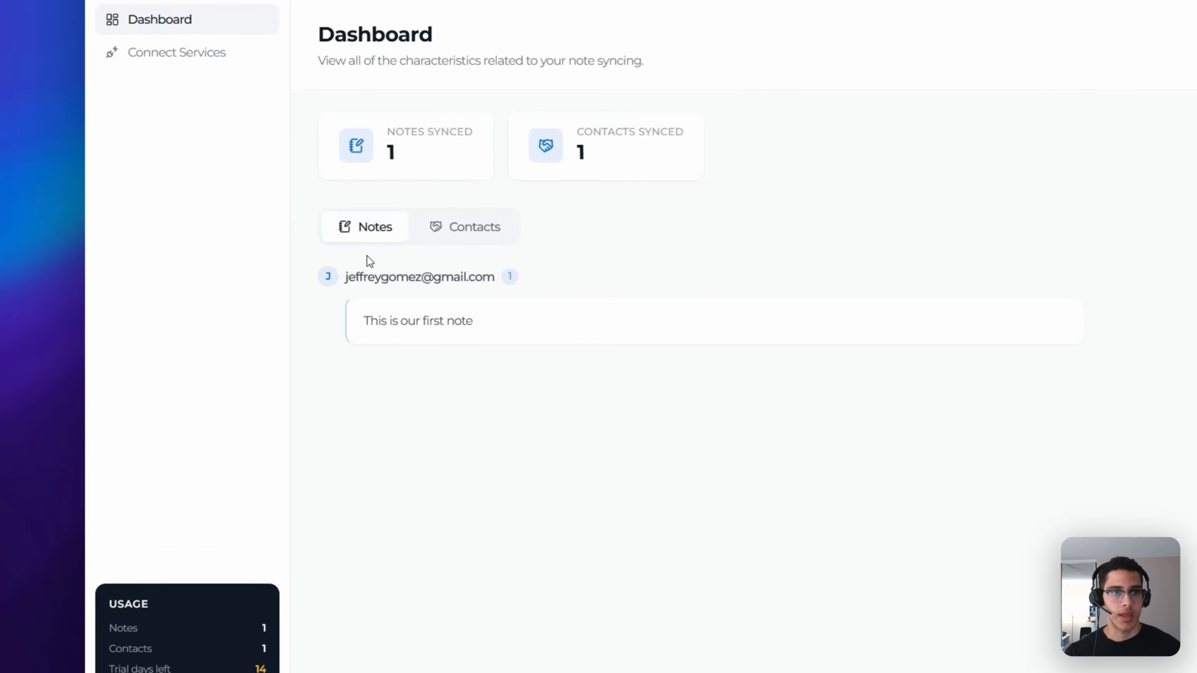
{"action": "left_click_drag", "start_coordinate": [358, 321], "coordinate": [459, 321]}
{"action": "left_click", "coordinate": [396, 340]}
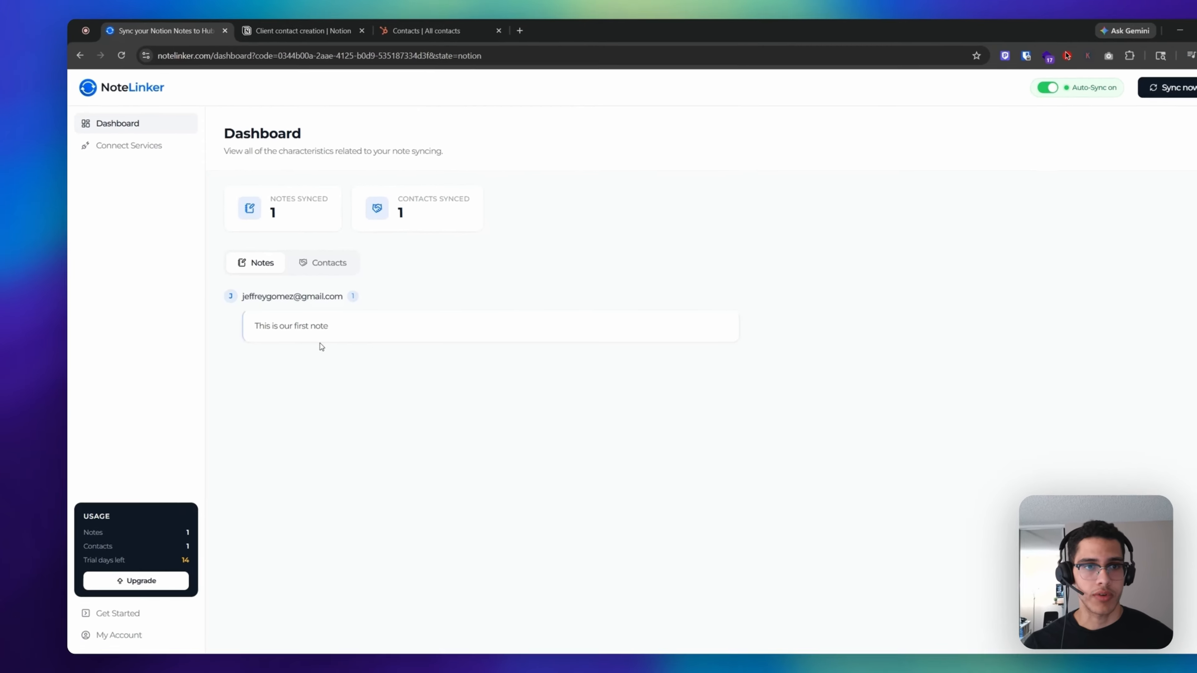
{"action": "left_click", "coordinate": [422, 54]}
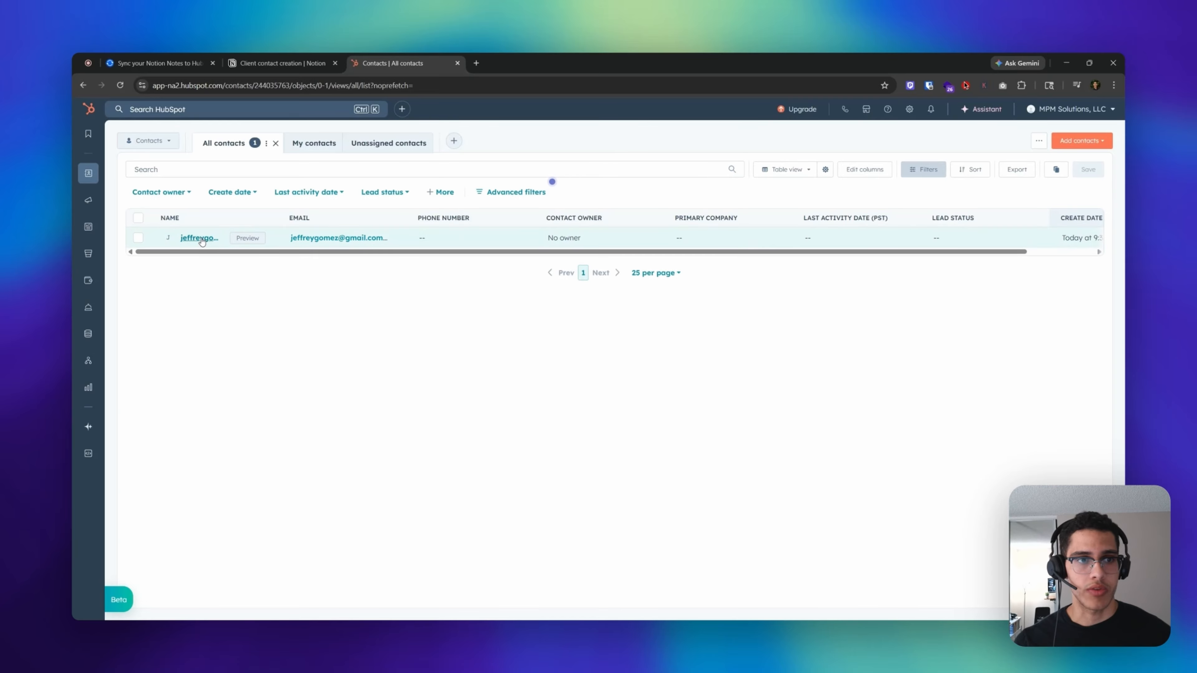
- Verify the contact's HubSpot activity feed shows the note 'This is our first note'
{"action": "left_click", "coordinate": [201, 238]}
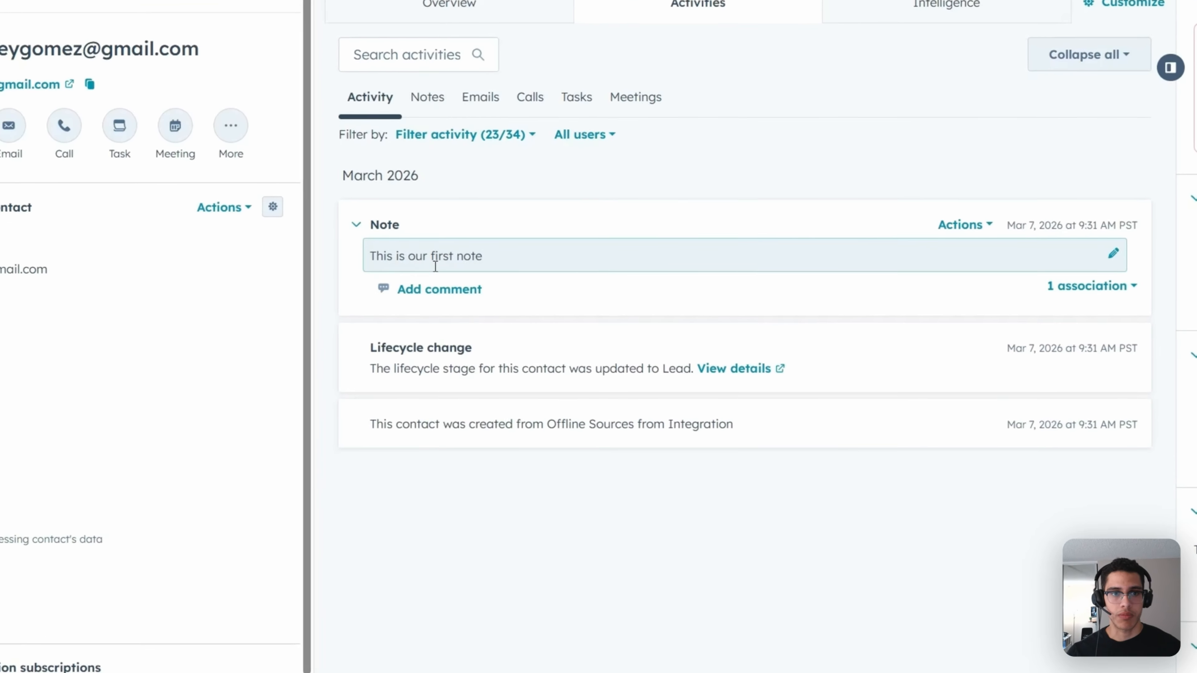
{"action": "left_click", "coordinate": [383, 226]}
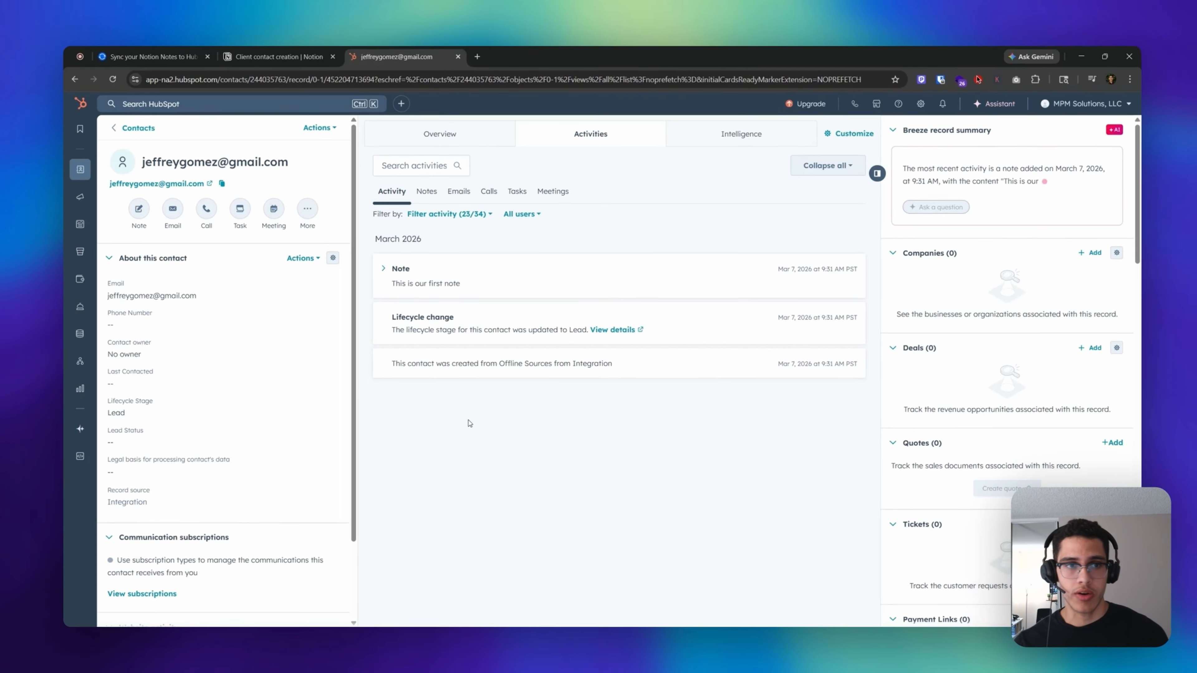
{"action": "left_click", "coordinate": [165, 57]}
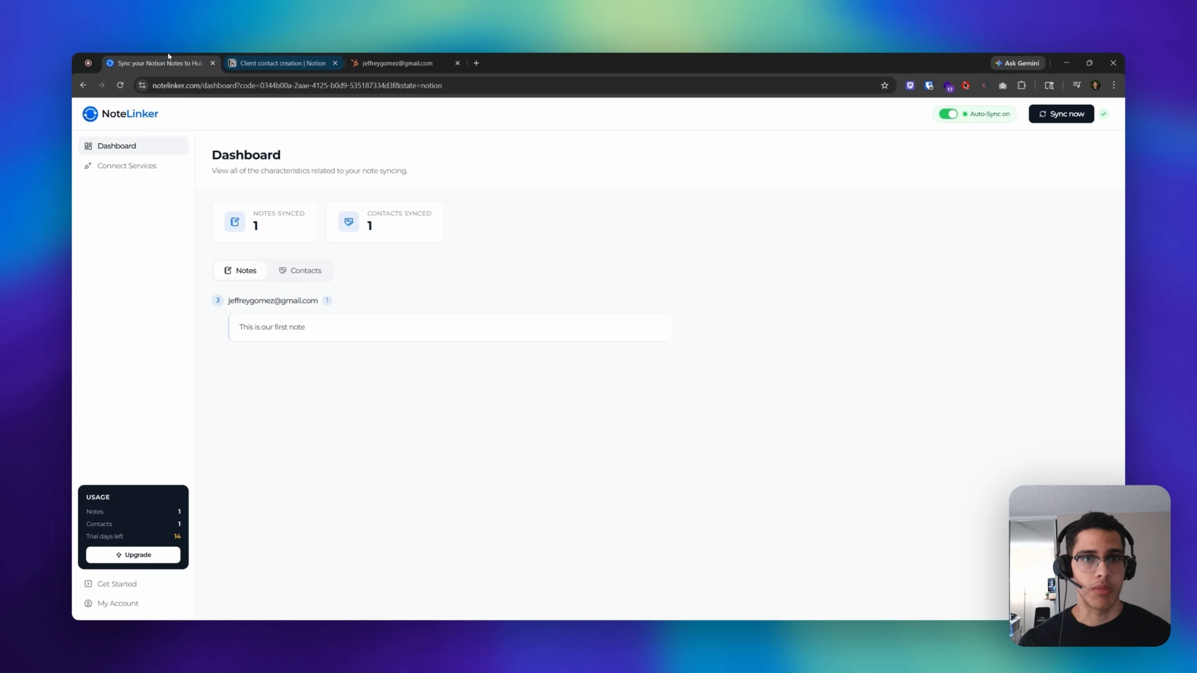
{"action": "left_click", "coordinate": [401, 63]}
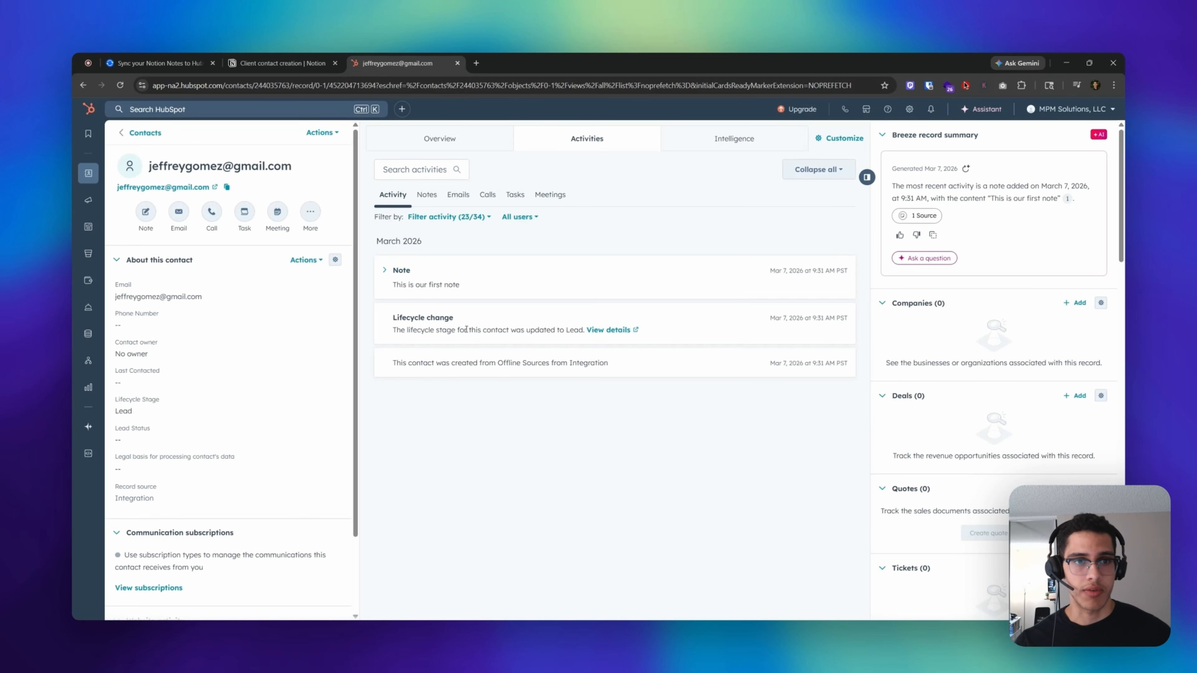
{"action": "left_click", "coordinate": [155, 62]}
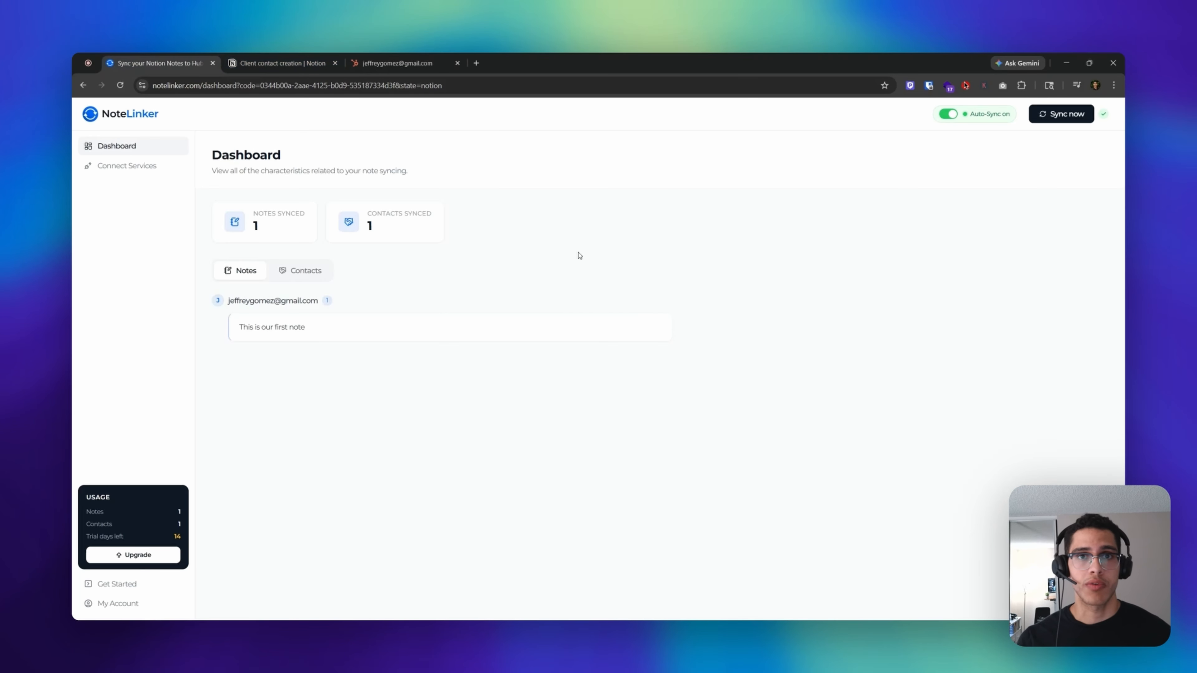